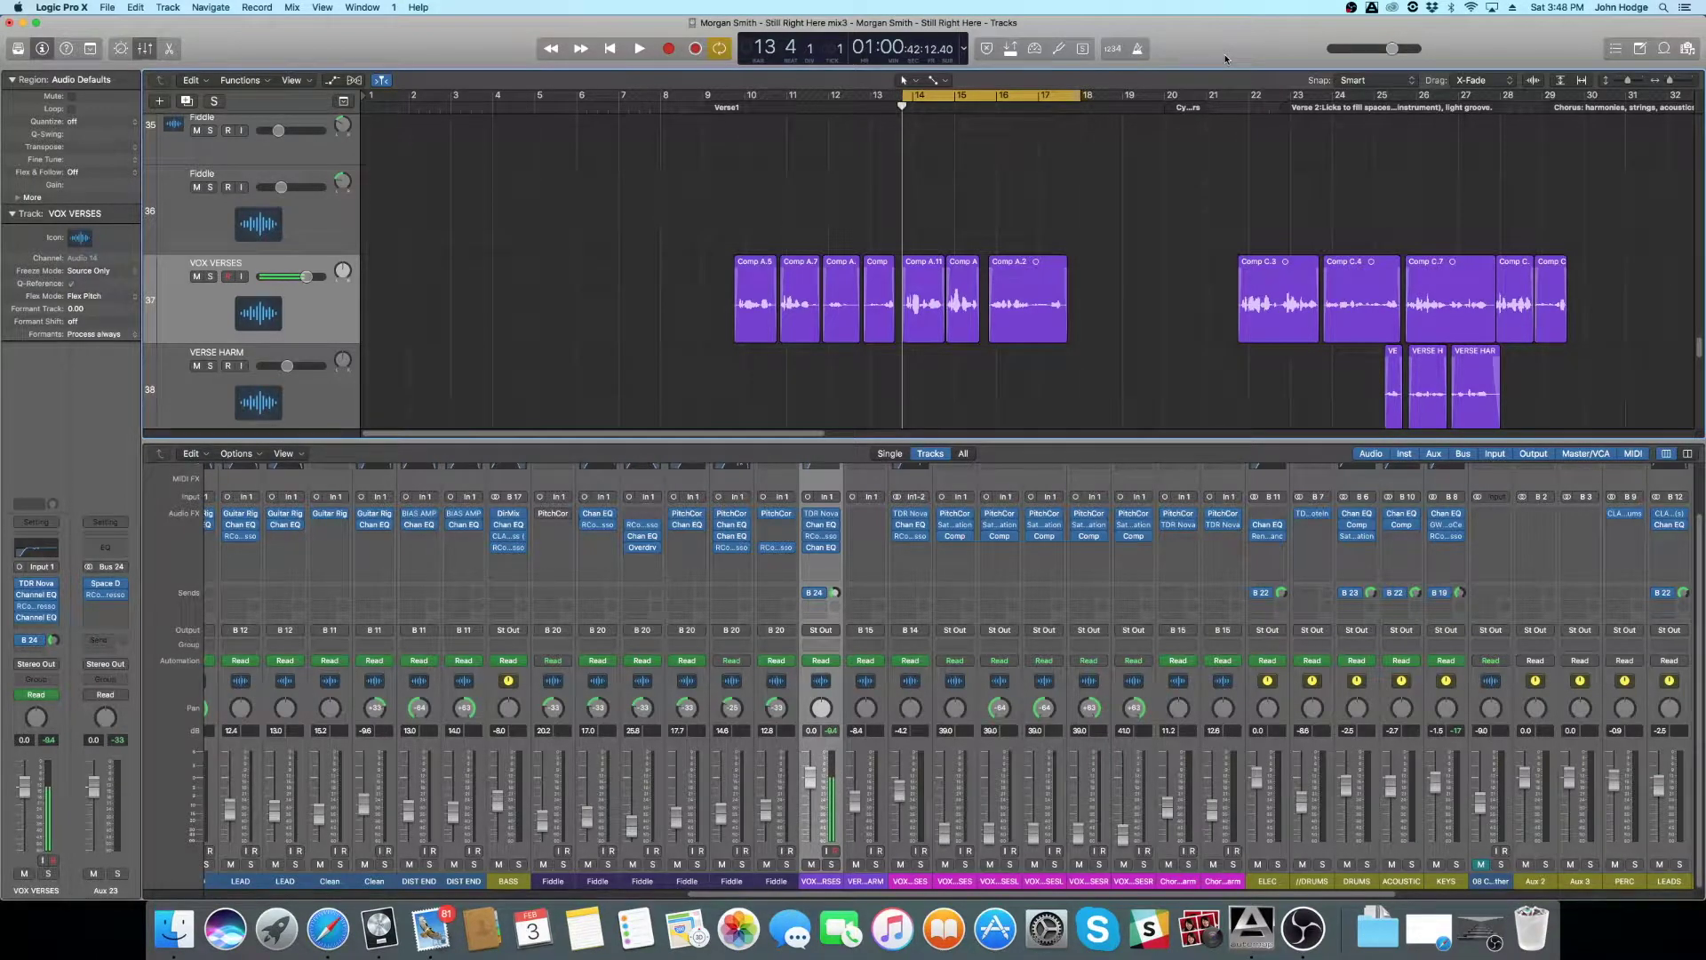
Step: Solo the VOX VERSES track and play the cycled verse section to hear the vocal without its processing
{"action": "key", "text": "space"}
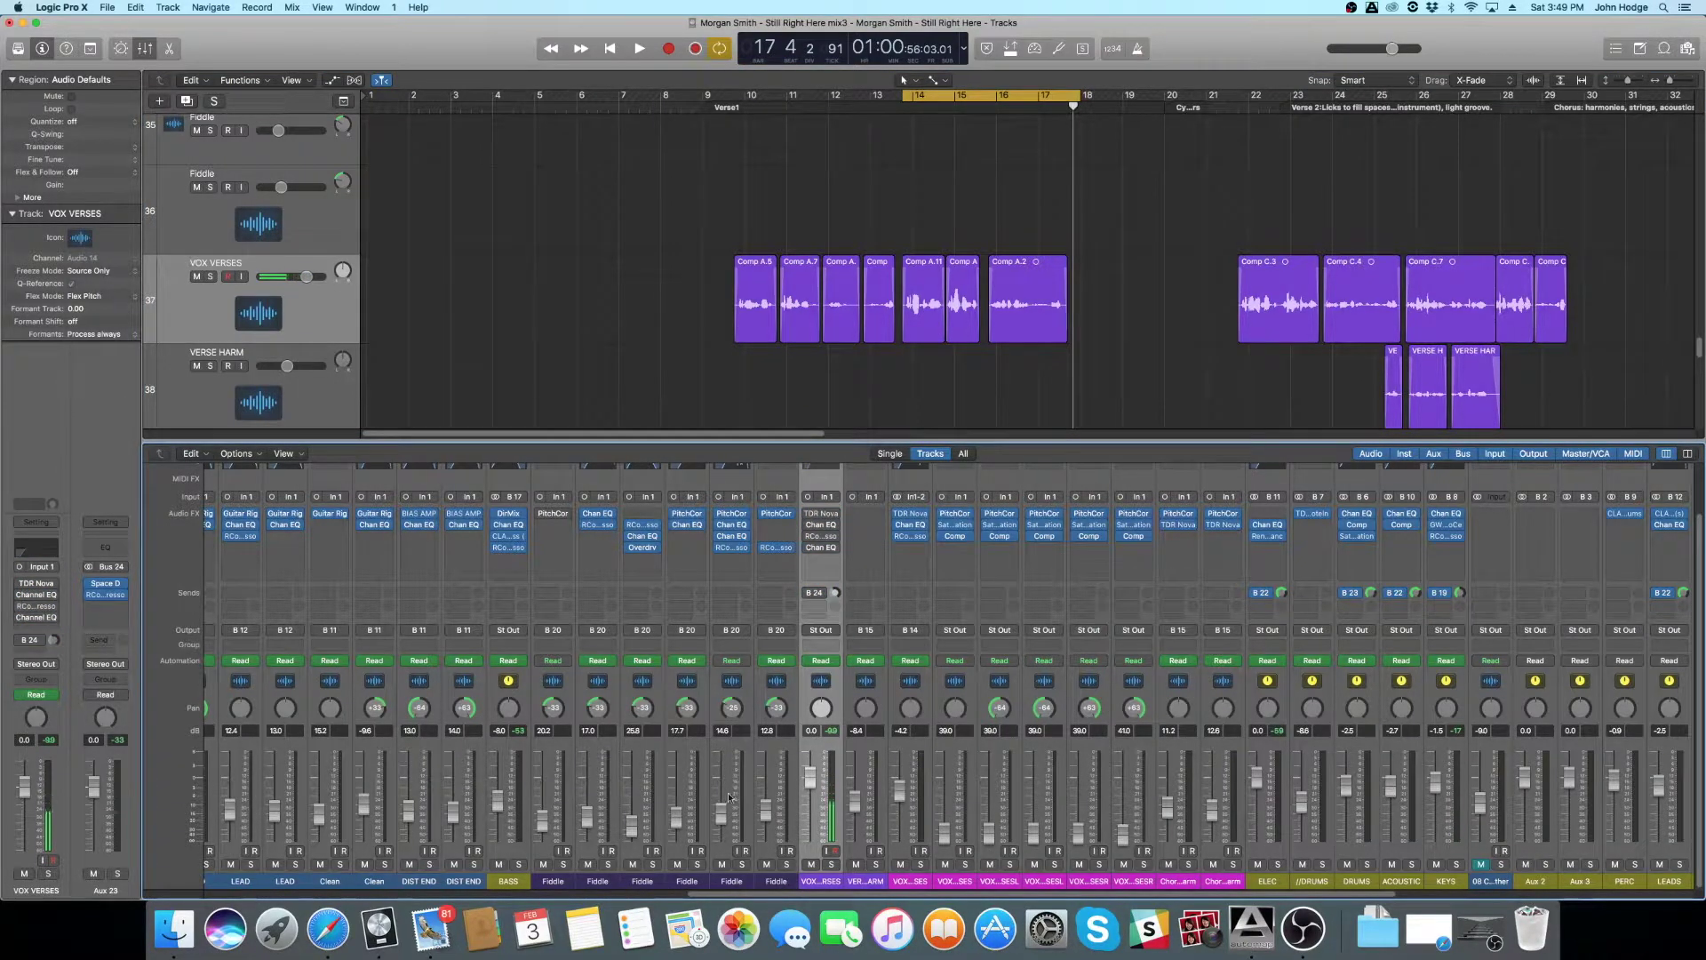
{"action": "left_click", "coordinate": [831, 865]}
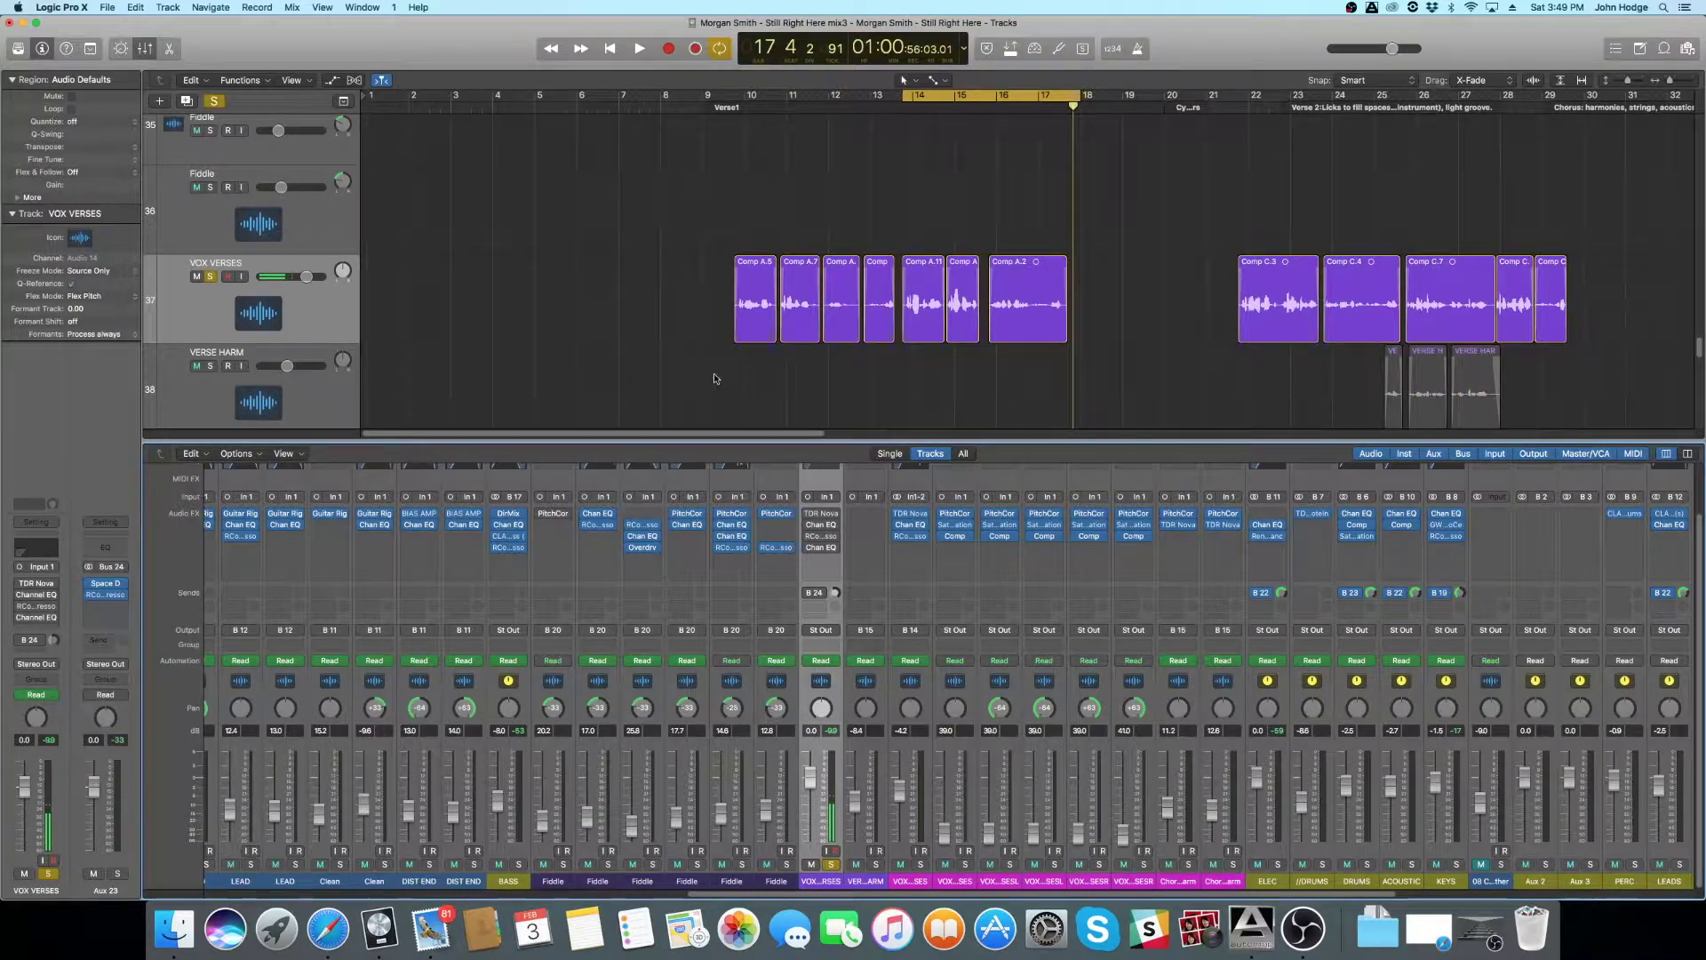
{"action": "key", "text": "space"}
{"action": "scroll", "coordinate": [818, 536], "scroll_direction": "up", "scroll_amount": 3}
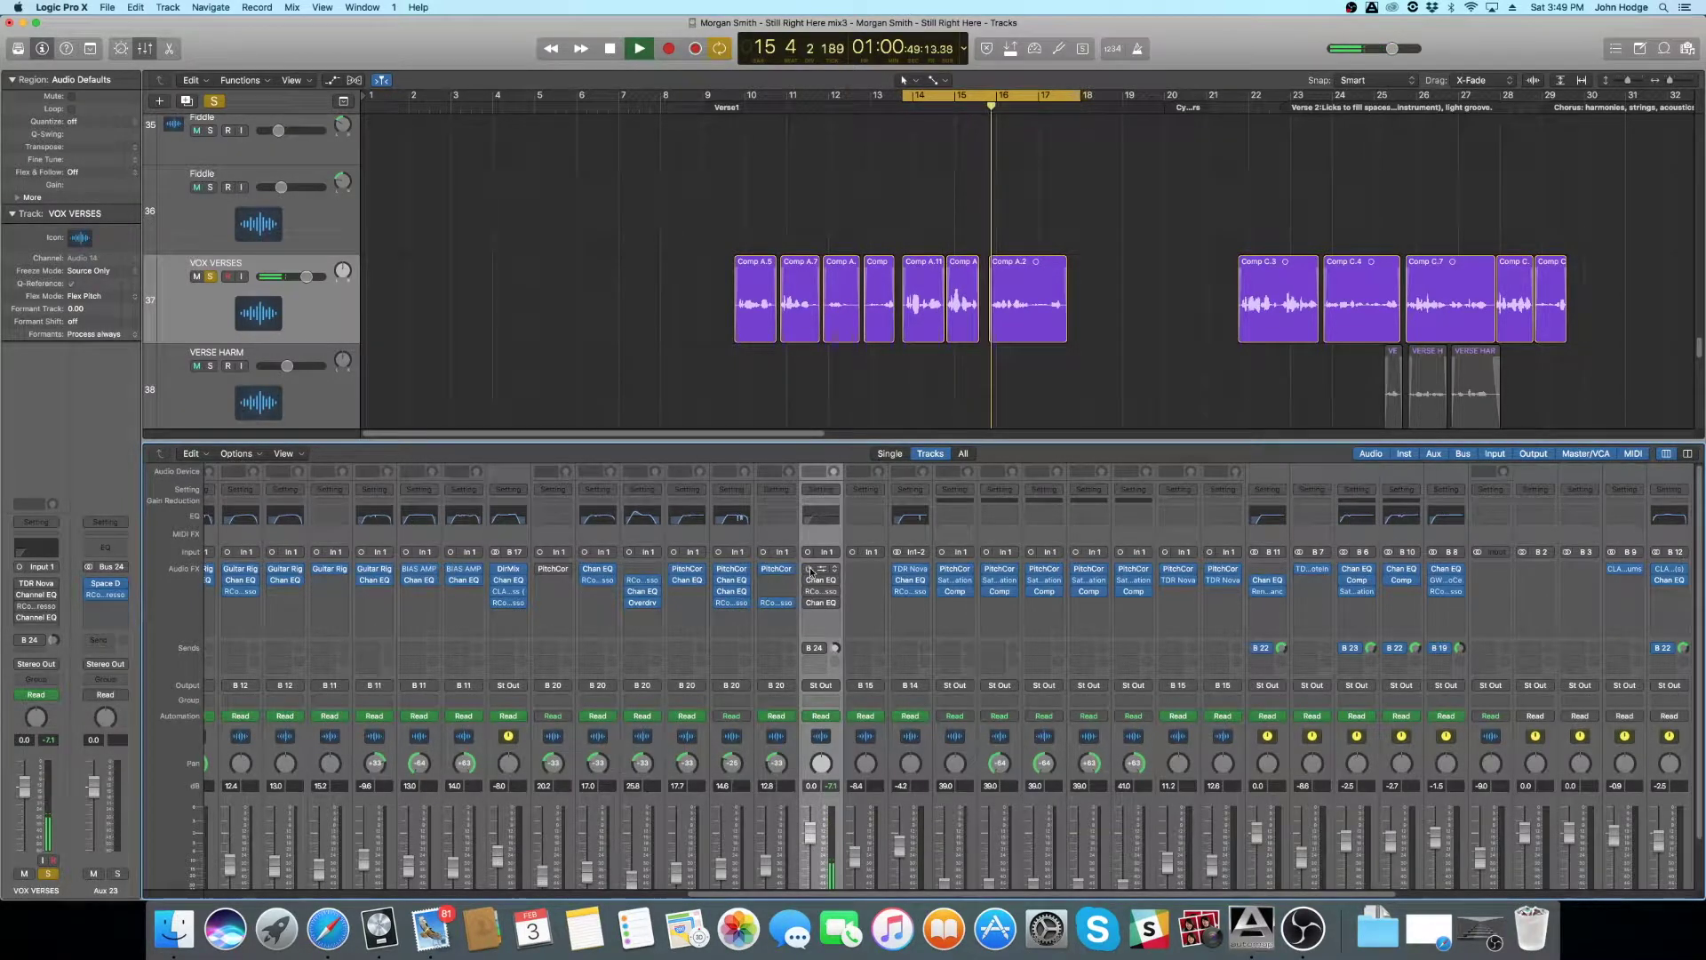
{"action": "key", "text": "space"}
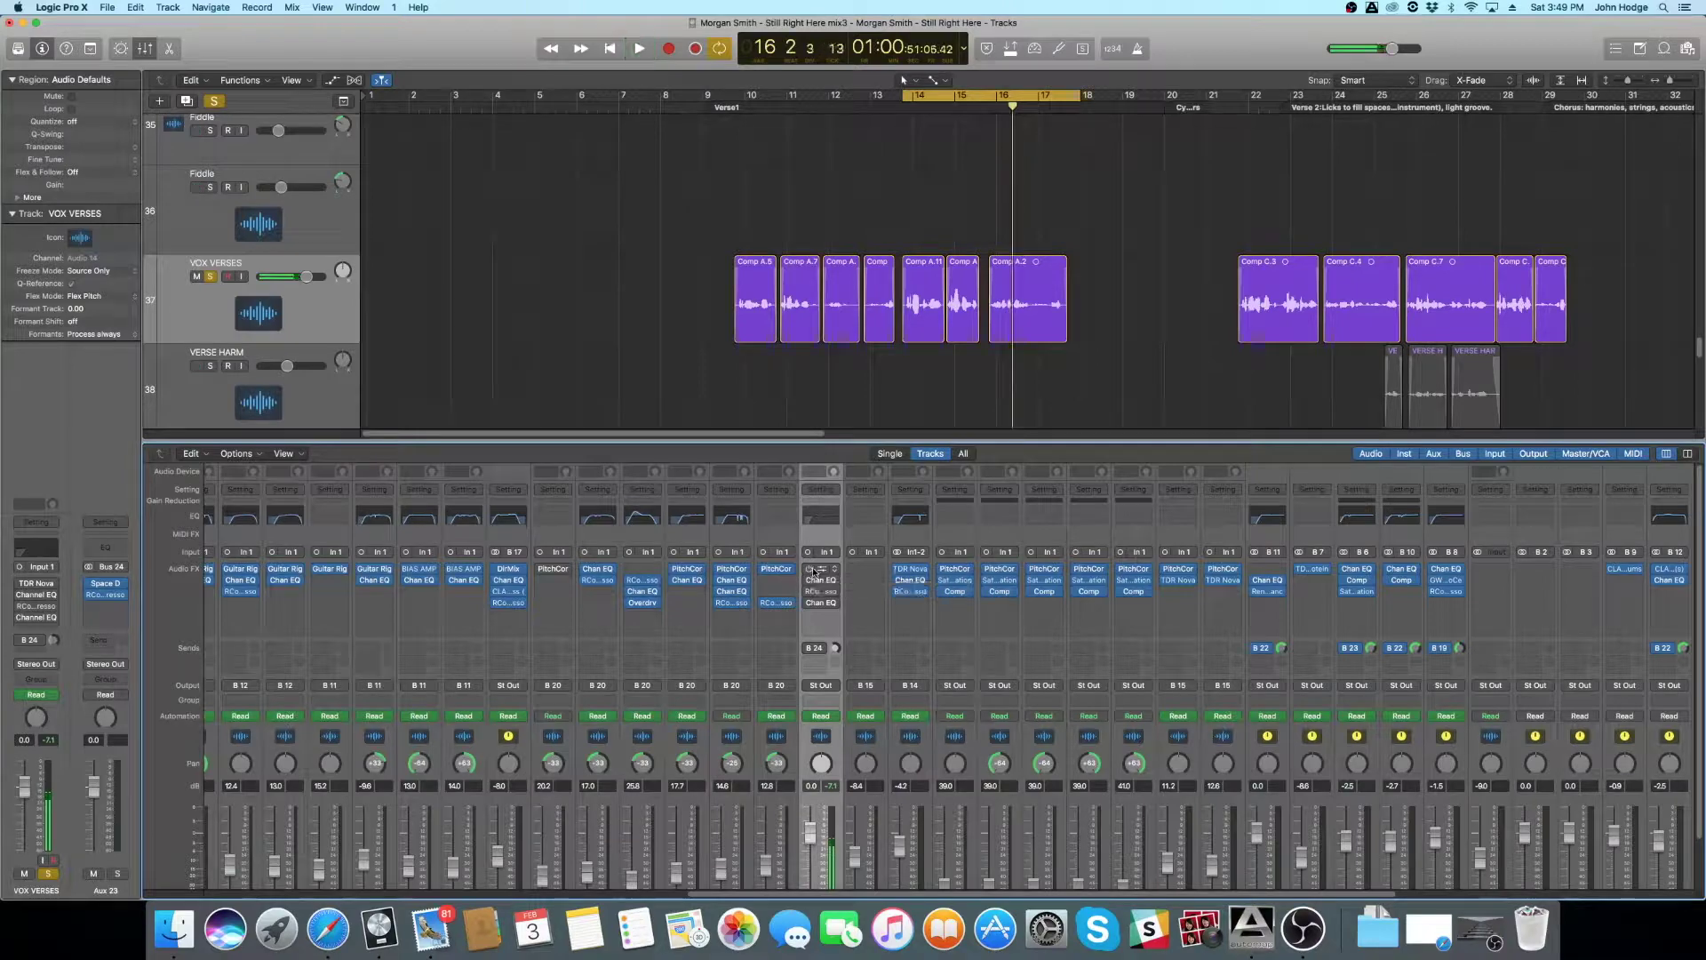
Step: Switch on the TDR Nova de-esser on VOX VERSES with its settings in view and audition the vocal
{"action": "left_click", "coordinate": [819, 572]}
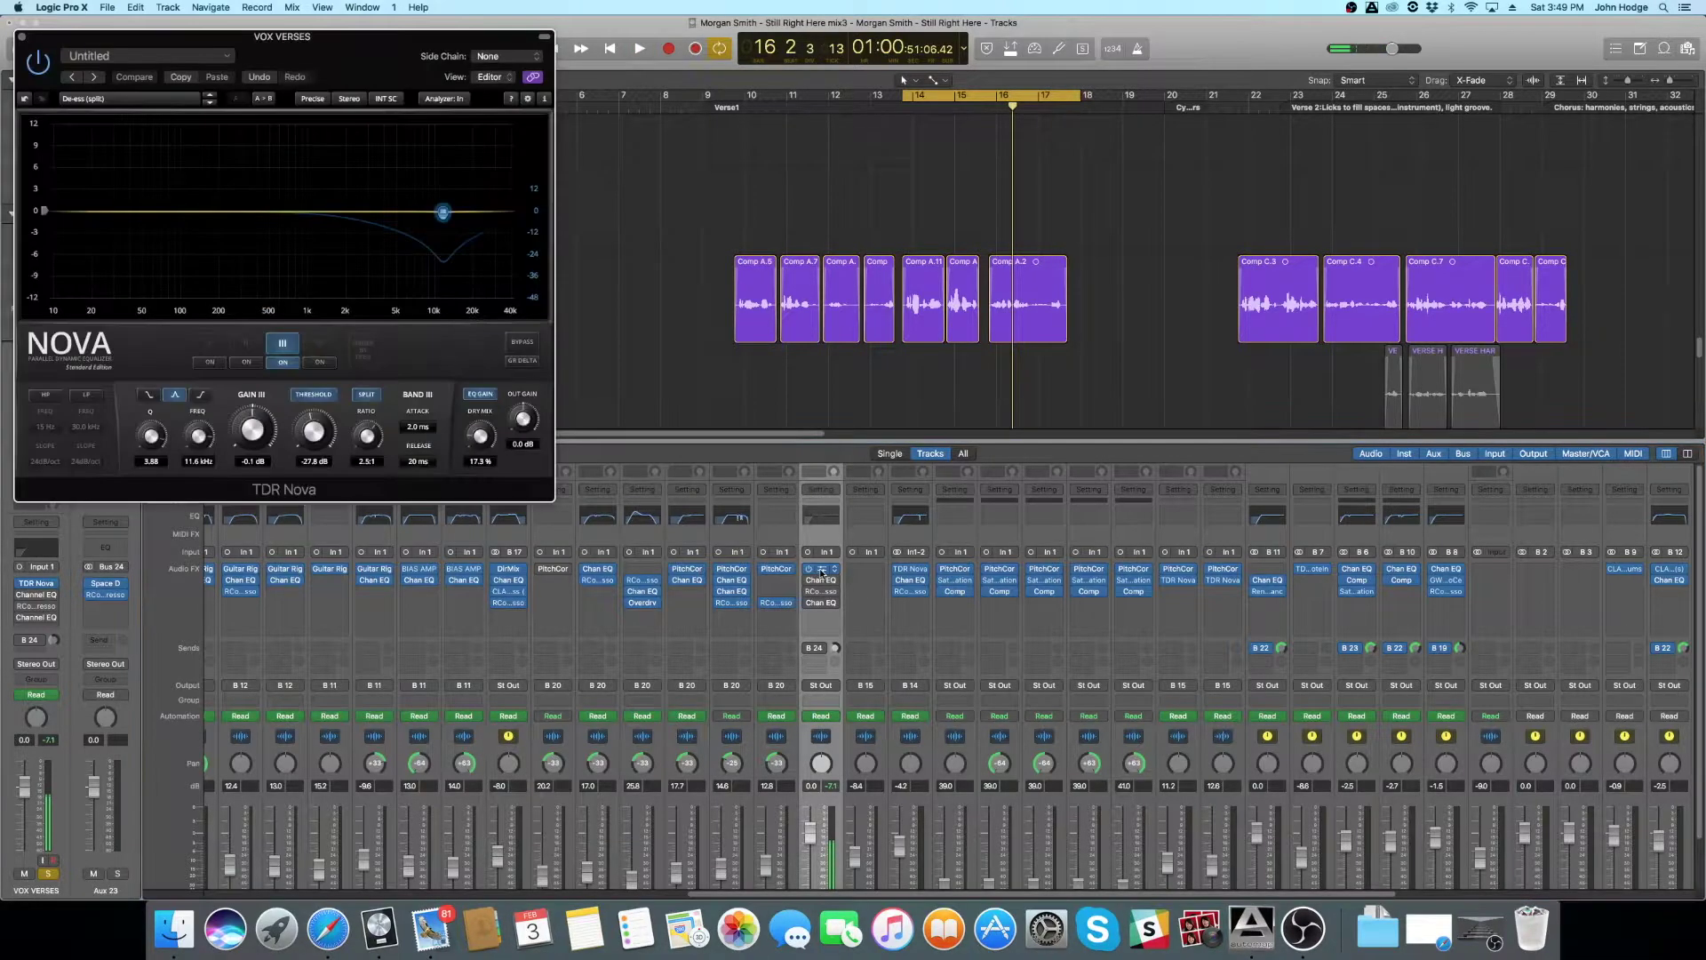
{"action": "left_click_drag", "start_coordinate": [336, 46], "coordinate": [473, 167]}
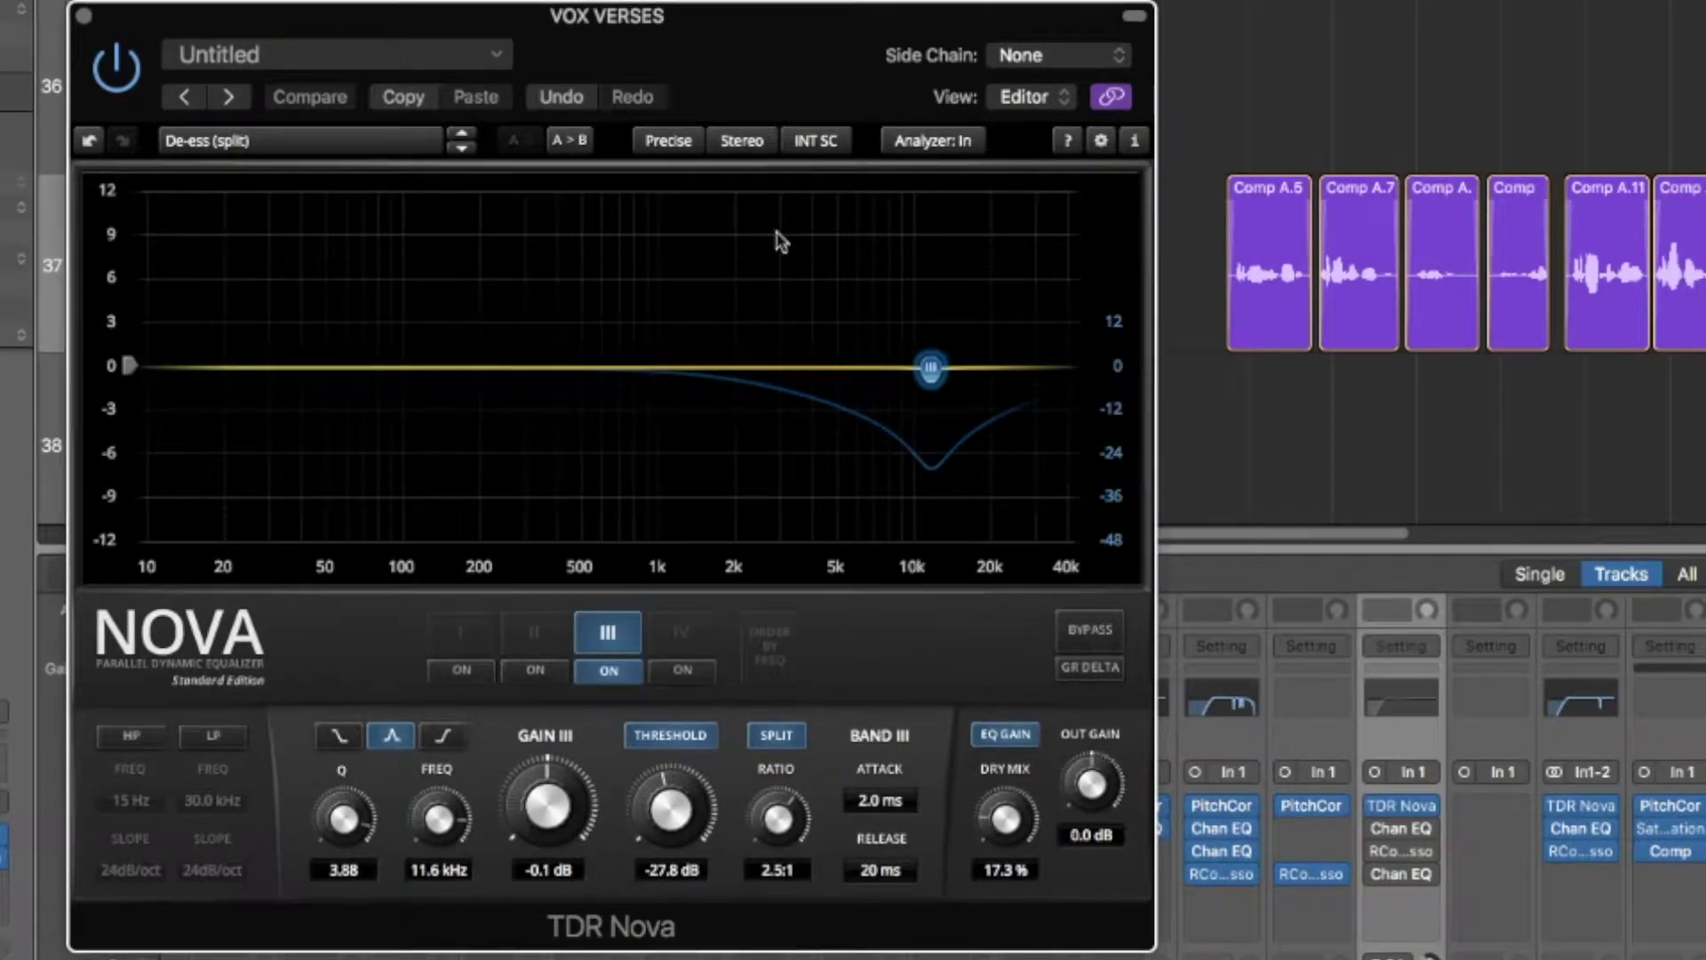
{"action": "key", "text": "space"}
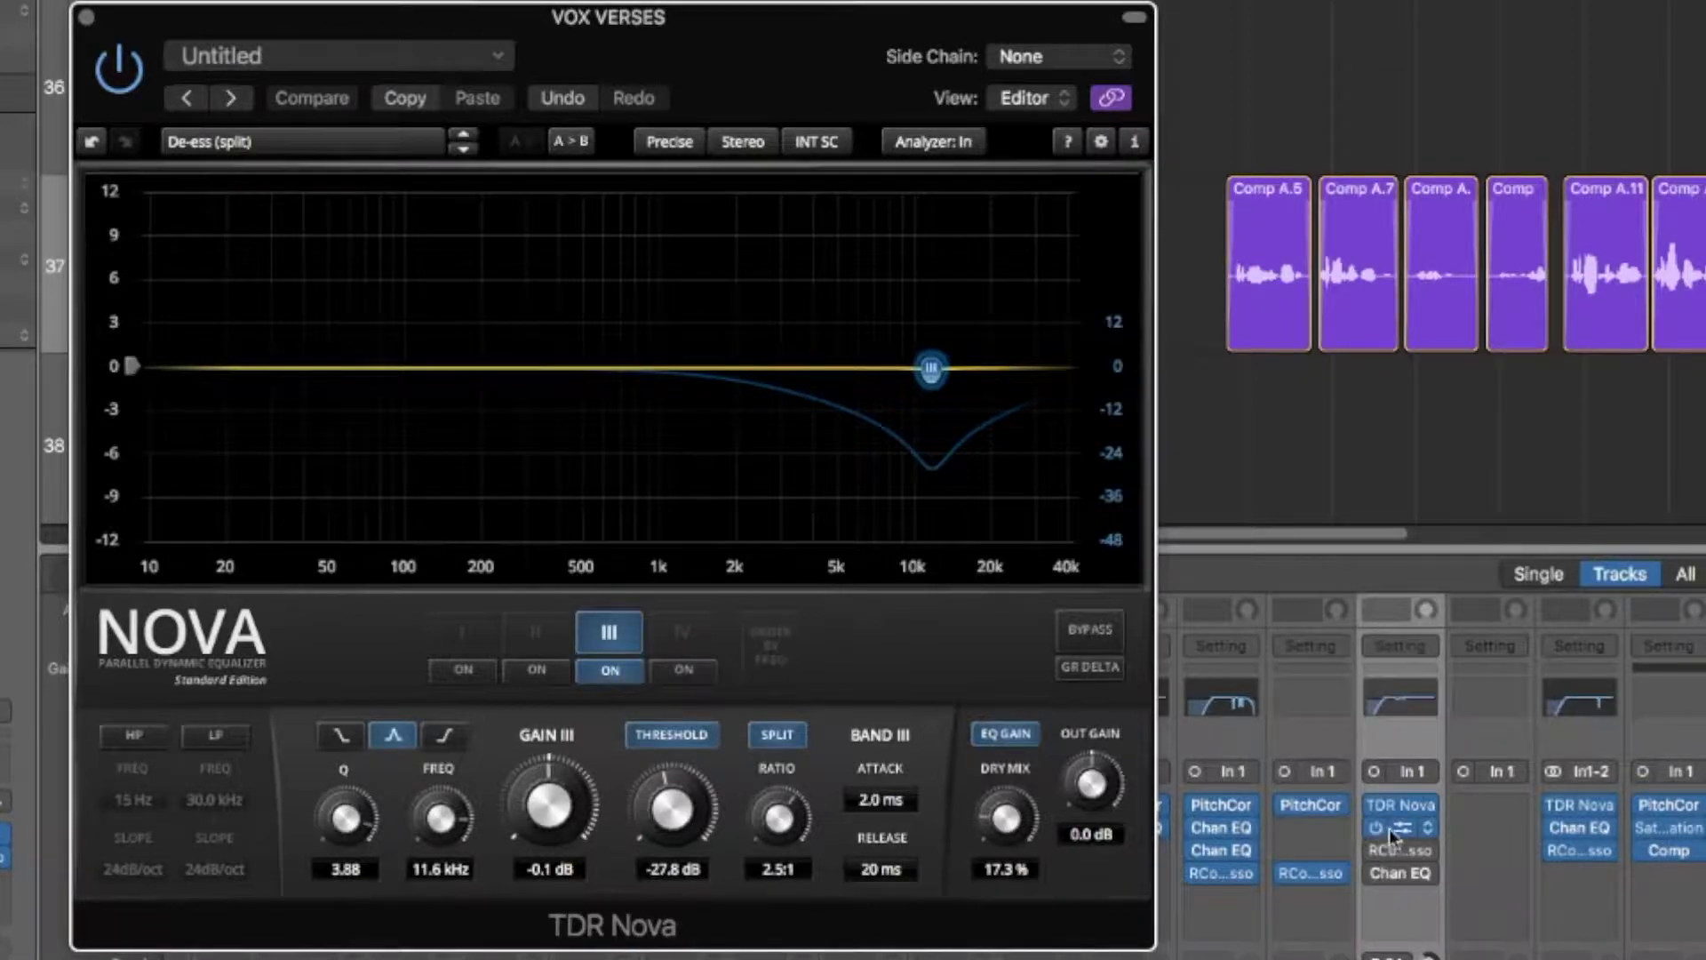
Step: Switch on the first Channel EQ after TDR Nova on VOX VERSES and play the vocal through its curve
{"action": "left_click", "coordinate": [1400, 873]}
{"action": "left_click_drag", "start_coordinate": [615, 36], "coordinate": [729, 184]}
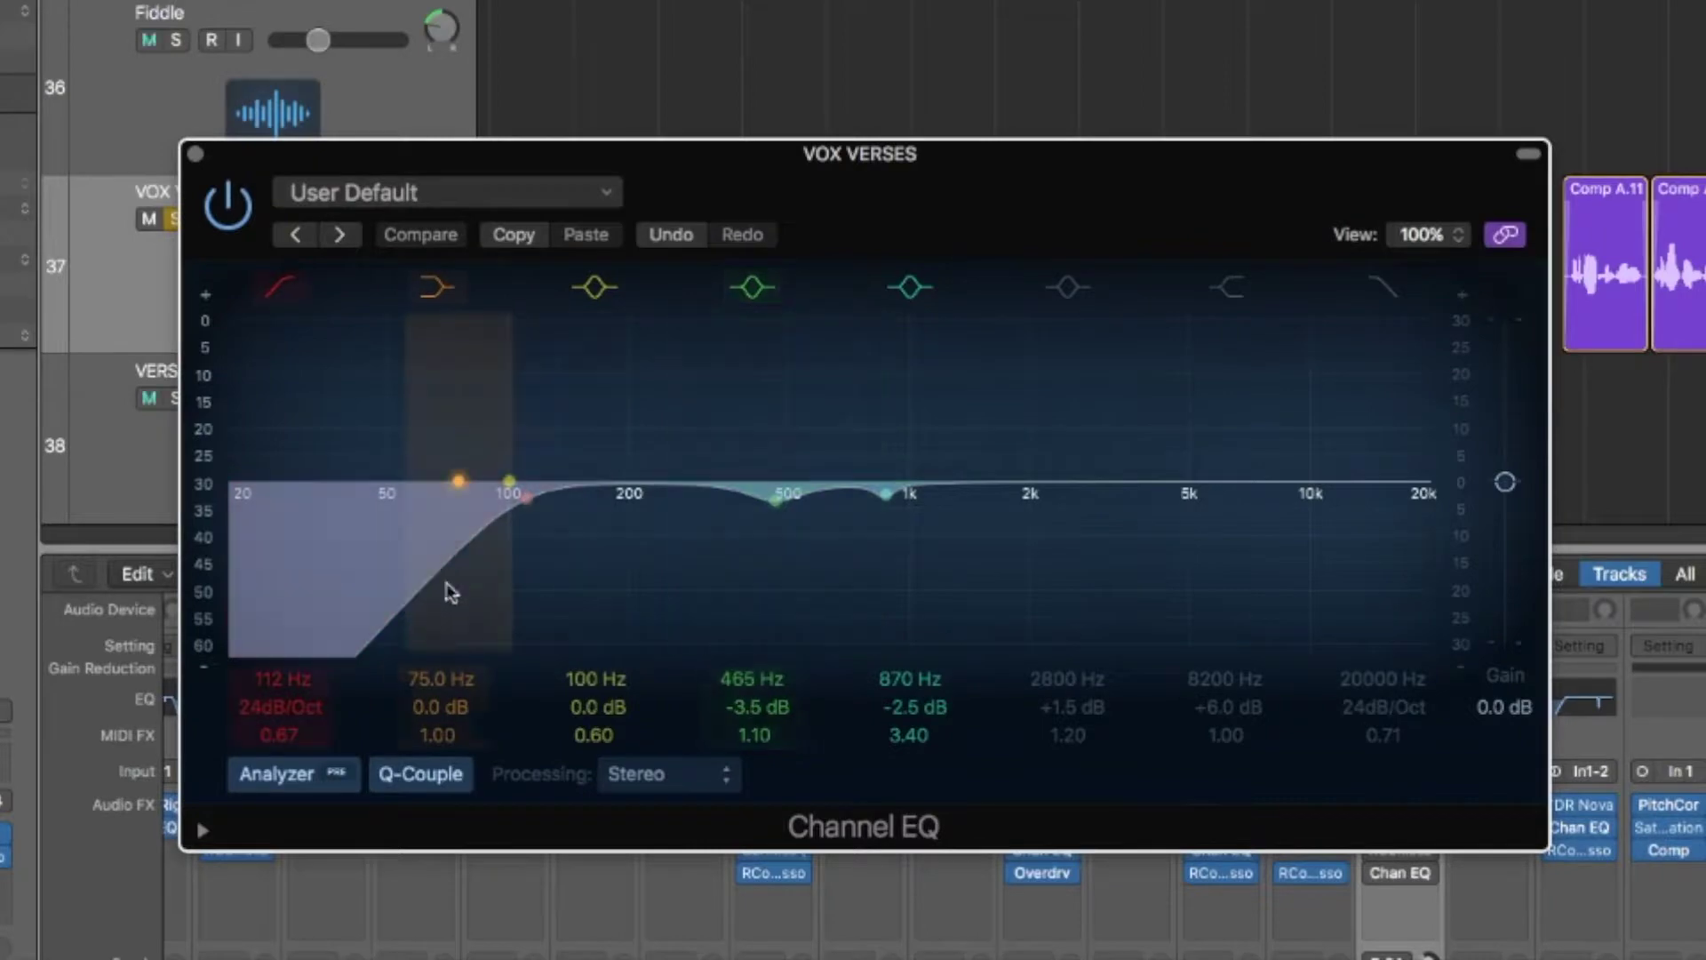
{"action": "mouse_move", "coordinate": [1170, 162]}
{"action": "left_mouse_down"}
{"action": "mouse_move", "coordinate": [1040, 372]}
{"action": "mouse_move", "coordinate": [1229, 189]}
{"action": "mouse_move", "coordinate": [1174, 169]}
{"action": "left_mouse_up"}
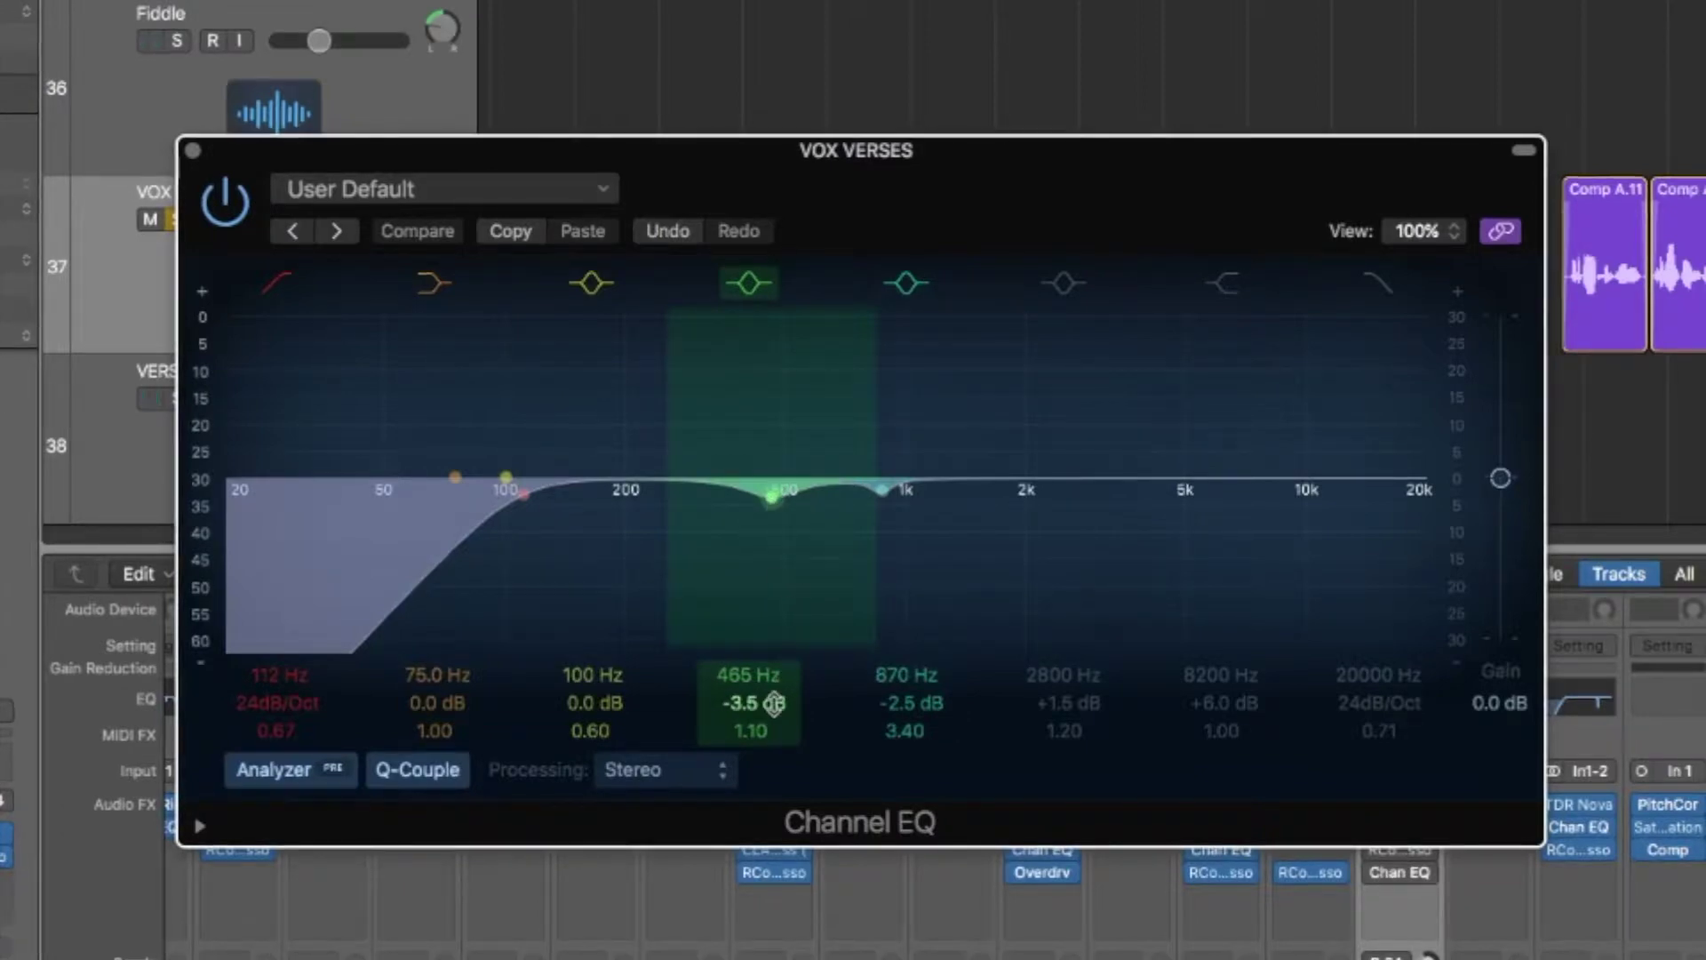
{"action": "key", "text": "space"}
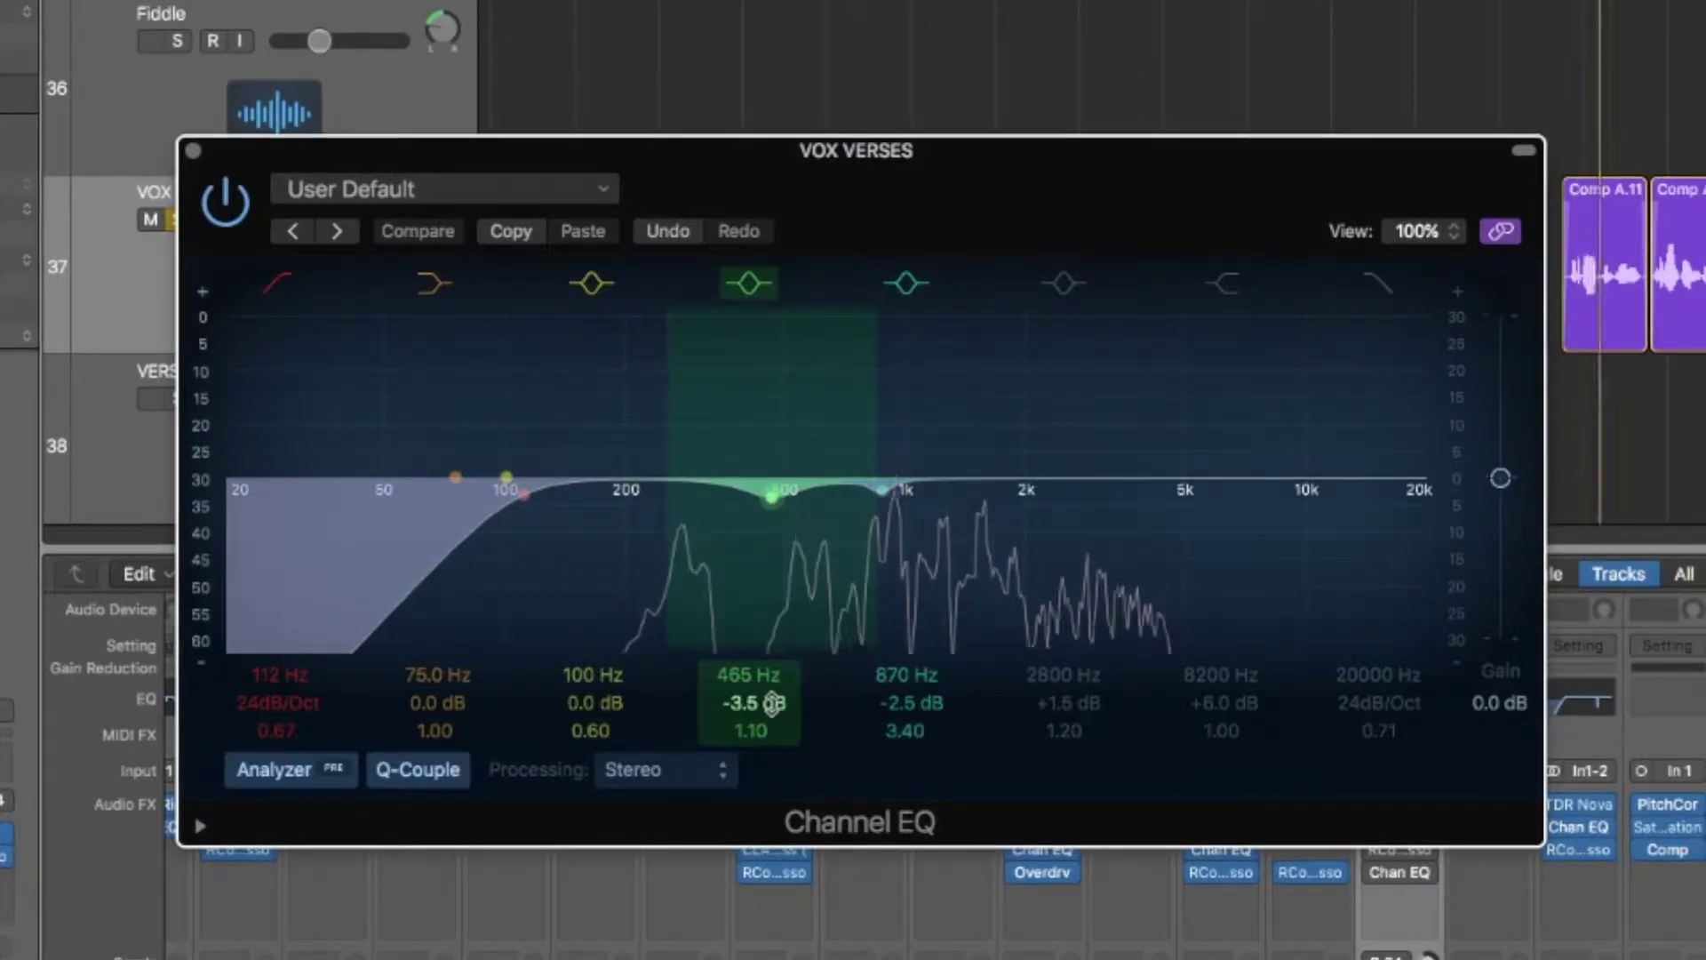
Step: Compare the vocal with the EQ's 465 Hz and 870 Hz cuts bypassed and re-enabled during playback
{"action": "left_click", "coordinate": [749, 284]}
{"action": "left_click", "coordinate": [912, 285]}
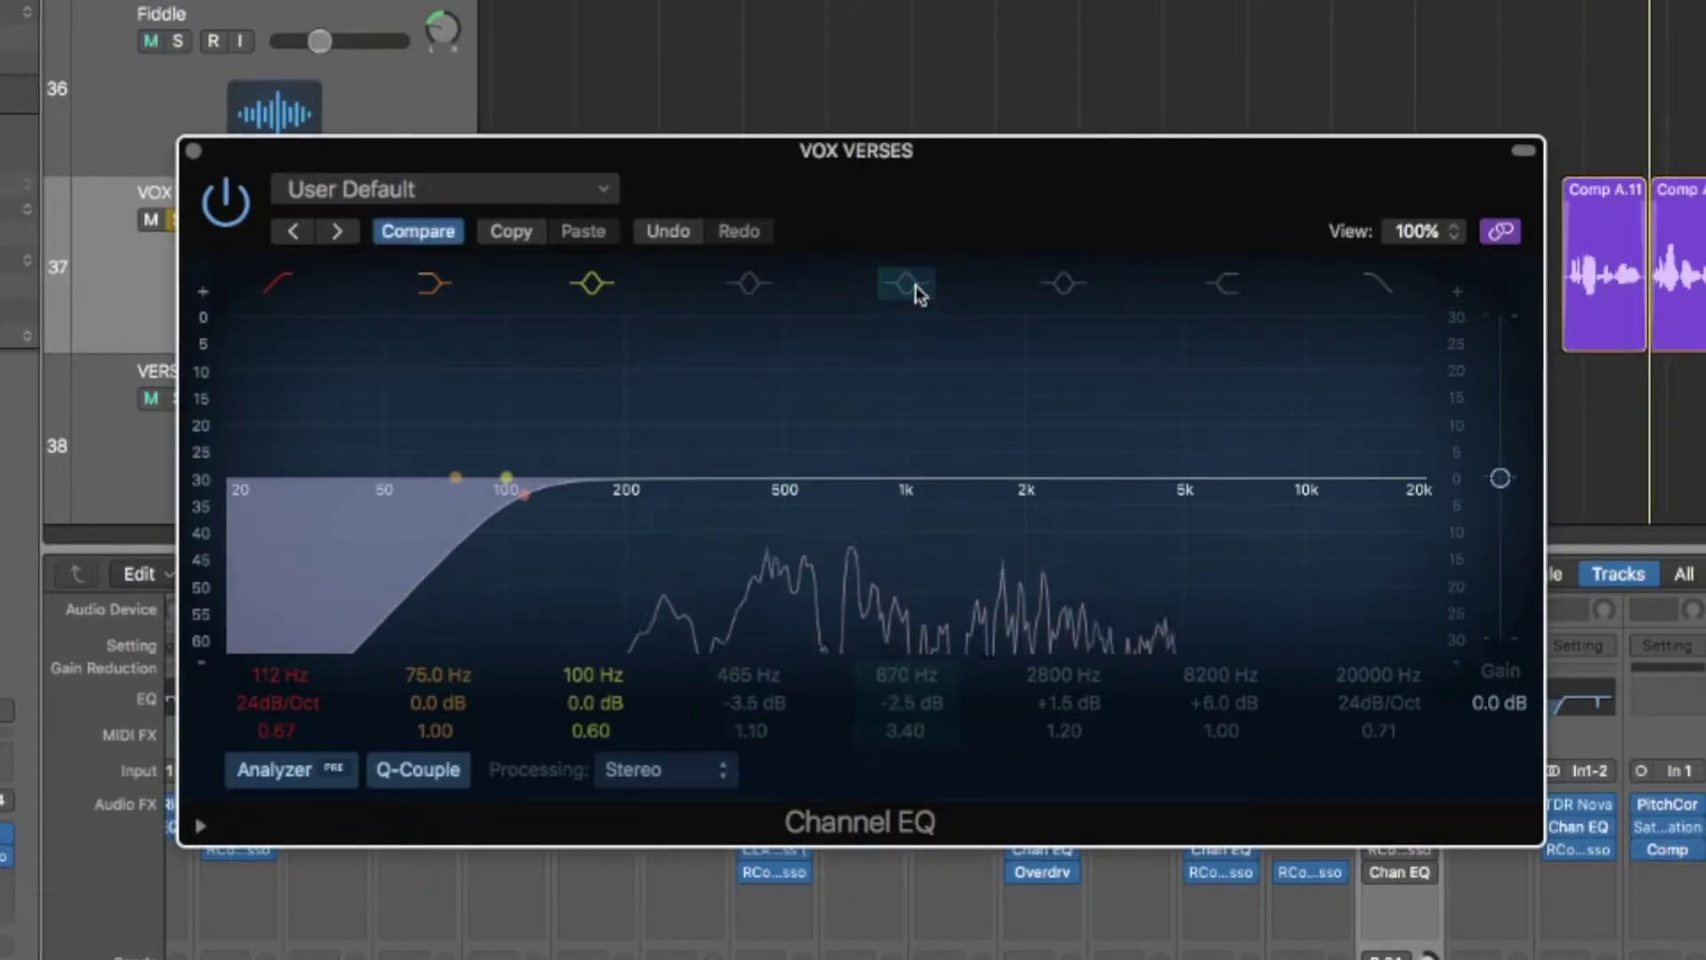
{"action": "left_click", "coordinate": [916, 284]}
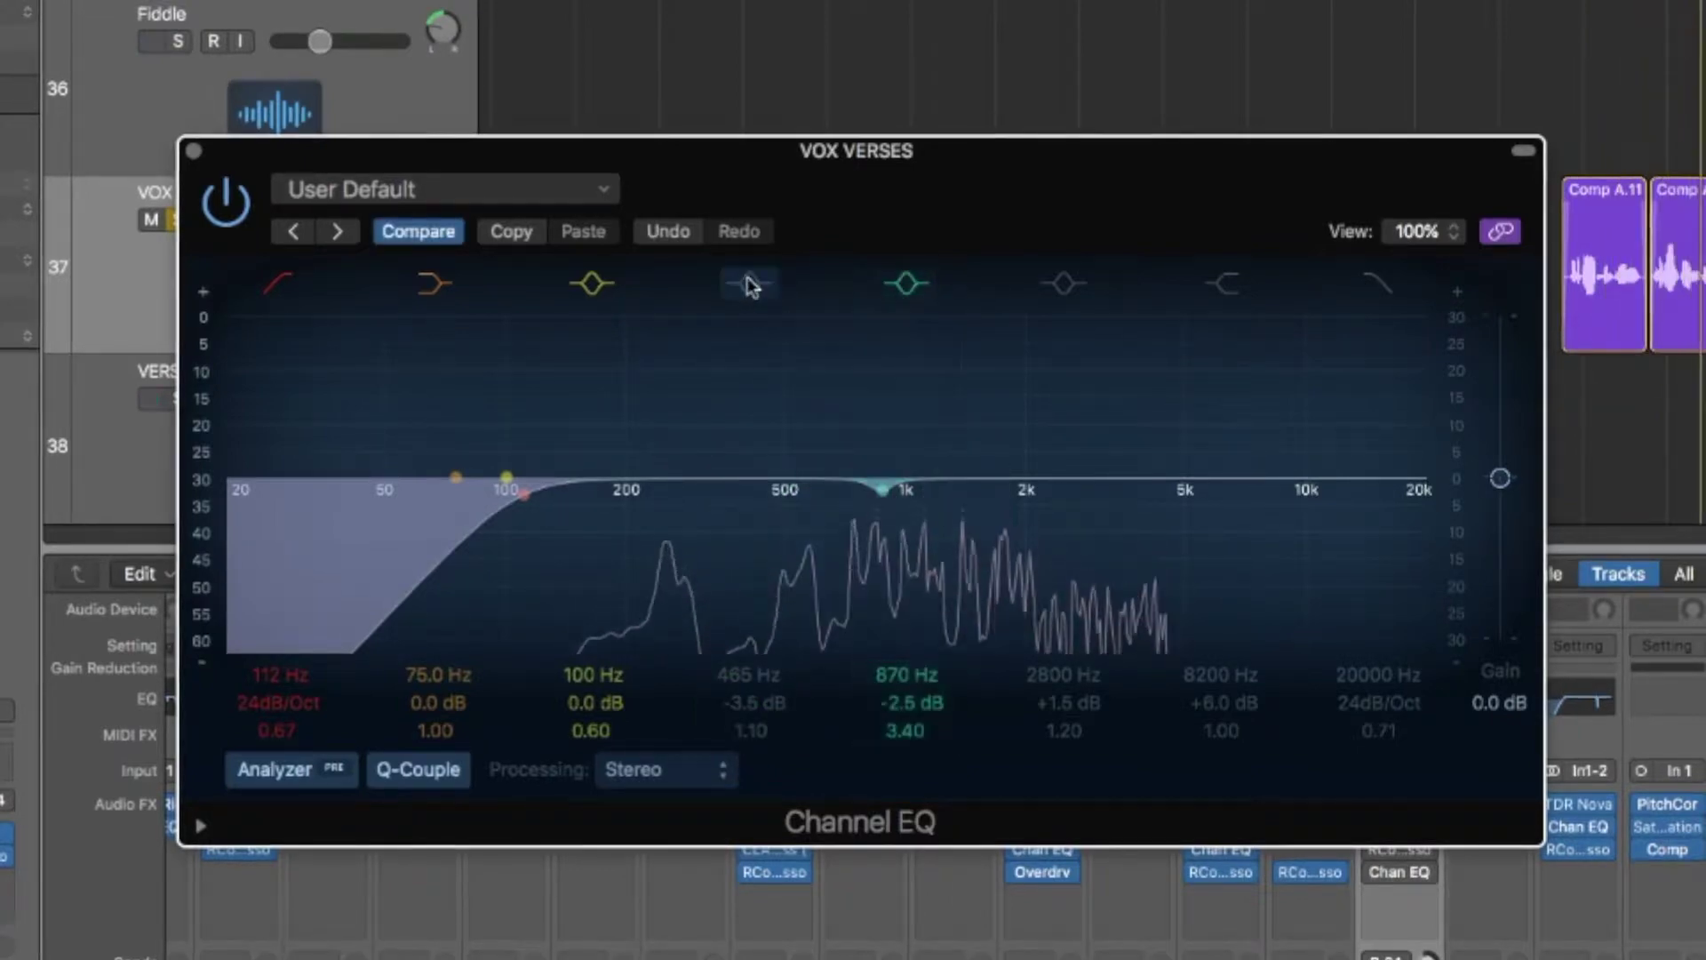
{"action": "left_click", "coordinate": [750, 284]}
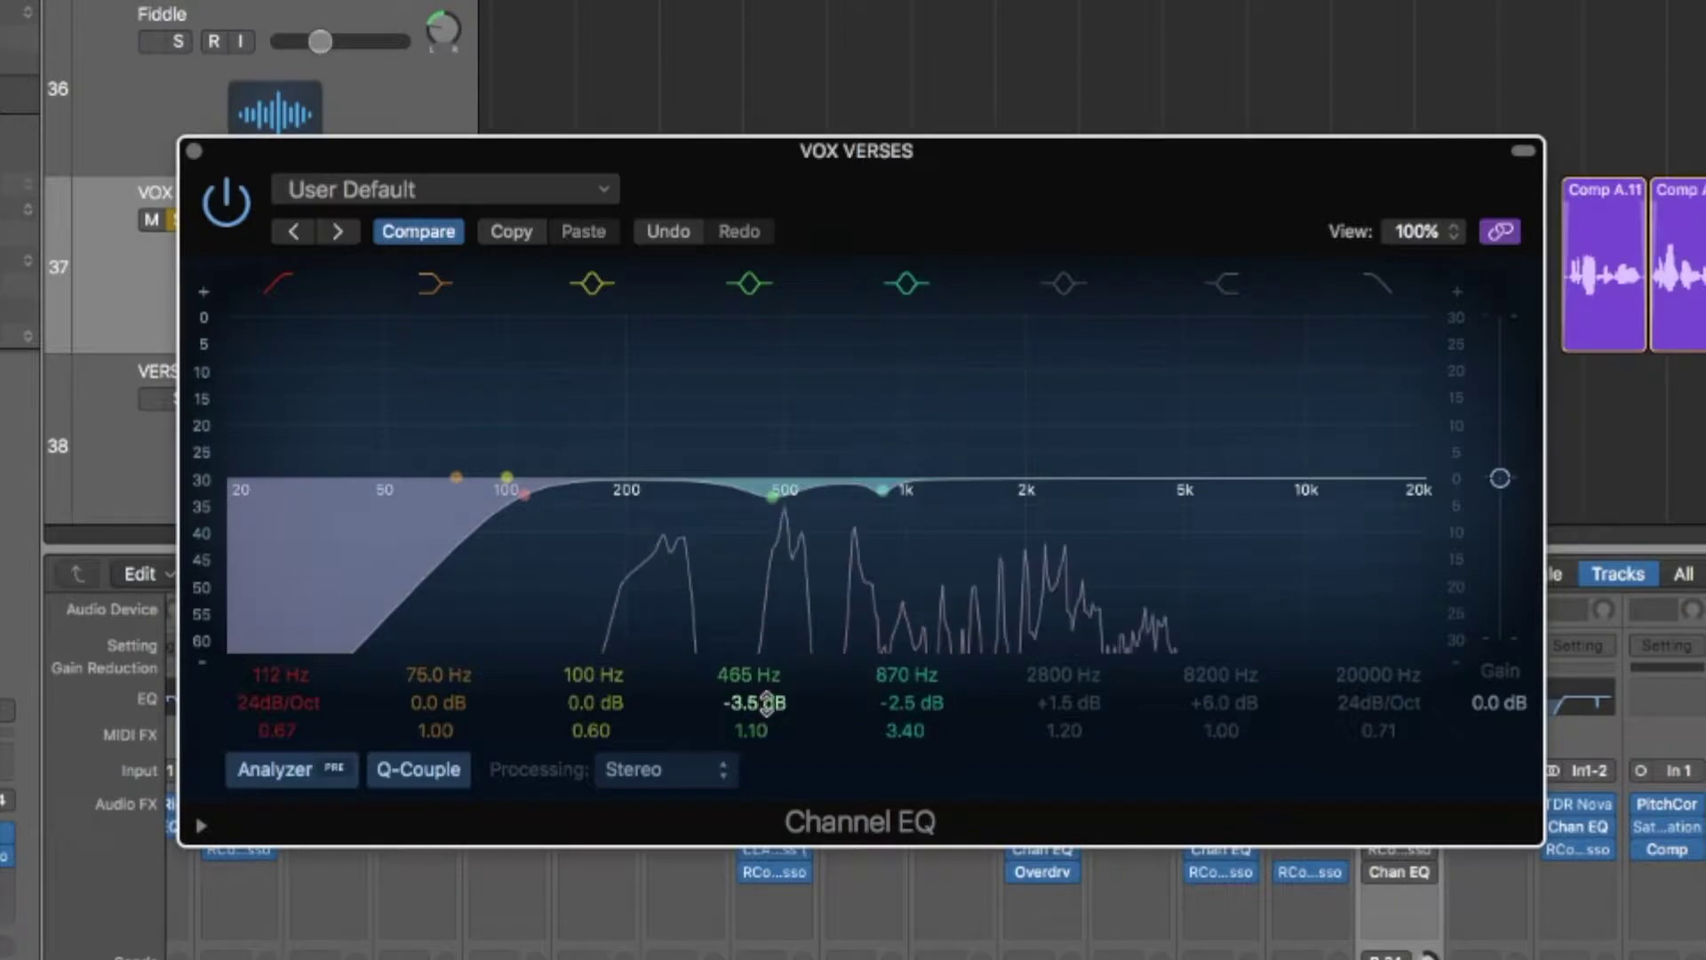
Step: Boost the 465 Hz band to +18.5 dB for audition, return it to -3.5 dB, and close the EQ
{"action": "left_click_drag", "start_coordinate": [765, 705], "coordinate": [765, 569]}
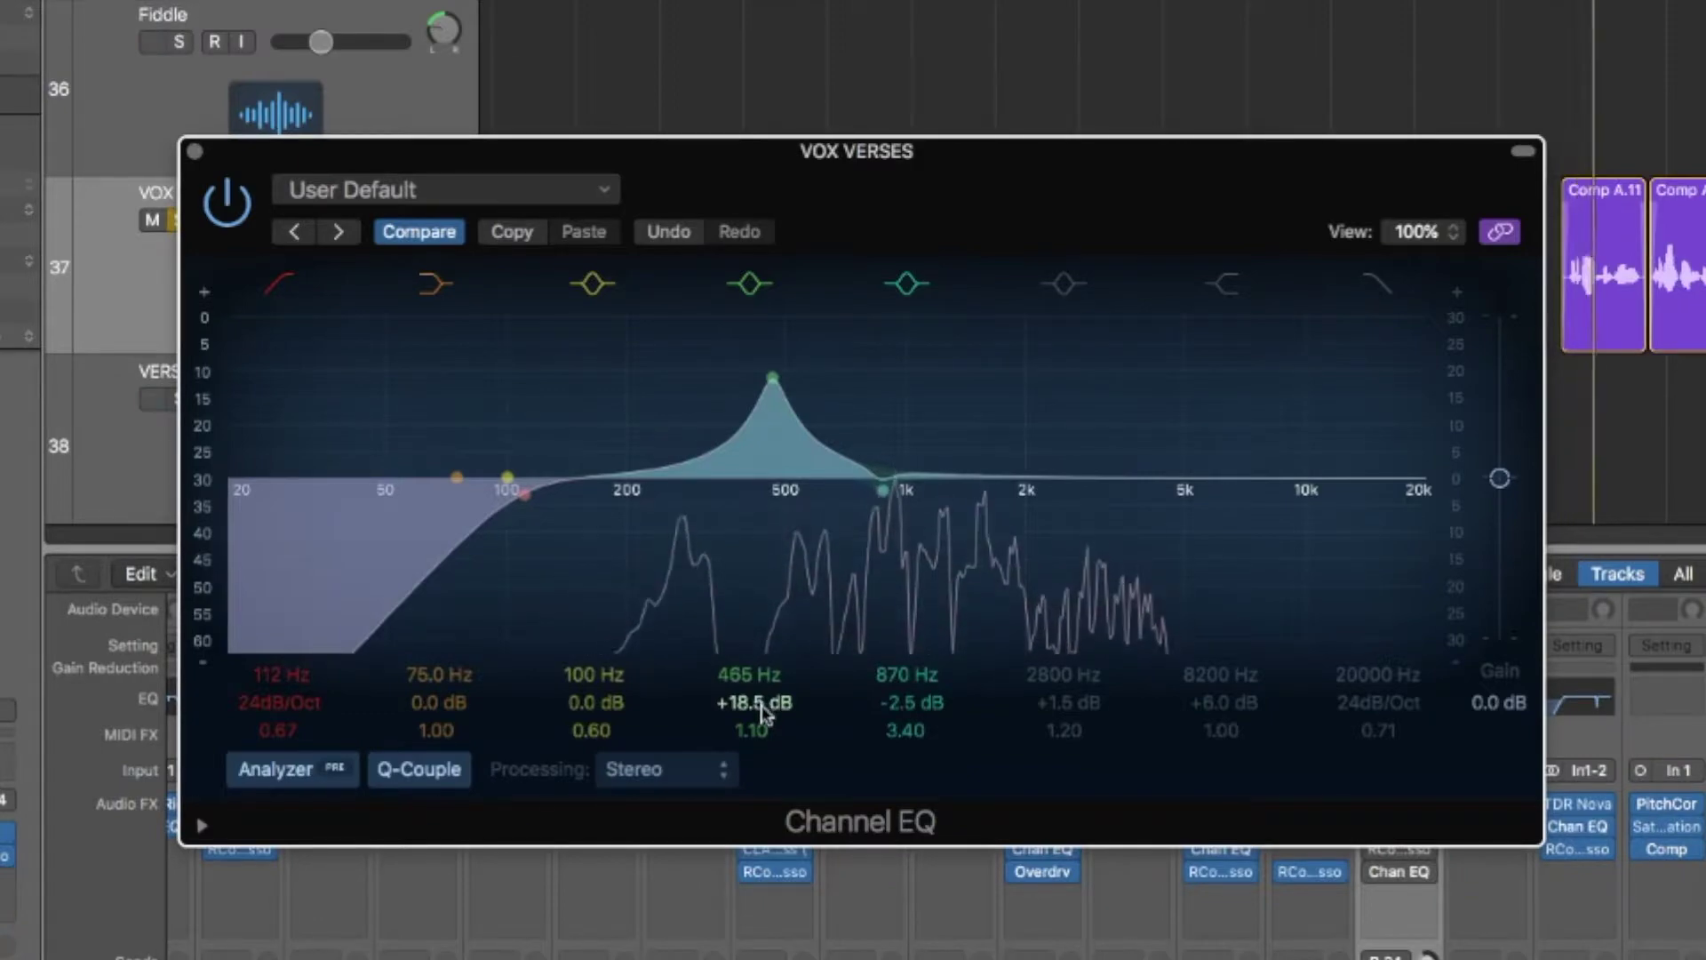
{"action": "left_click_drag", "start_coordinate": [760, 702], "coordinate": [760, 839]}
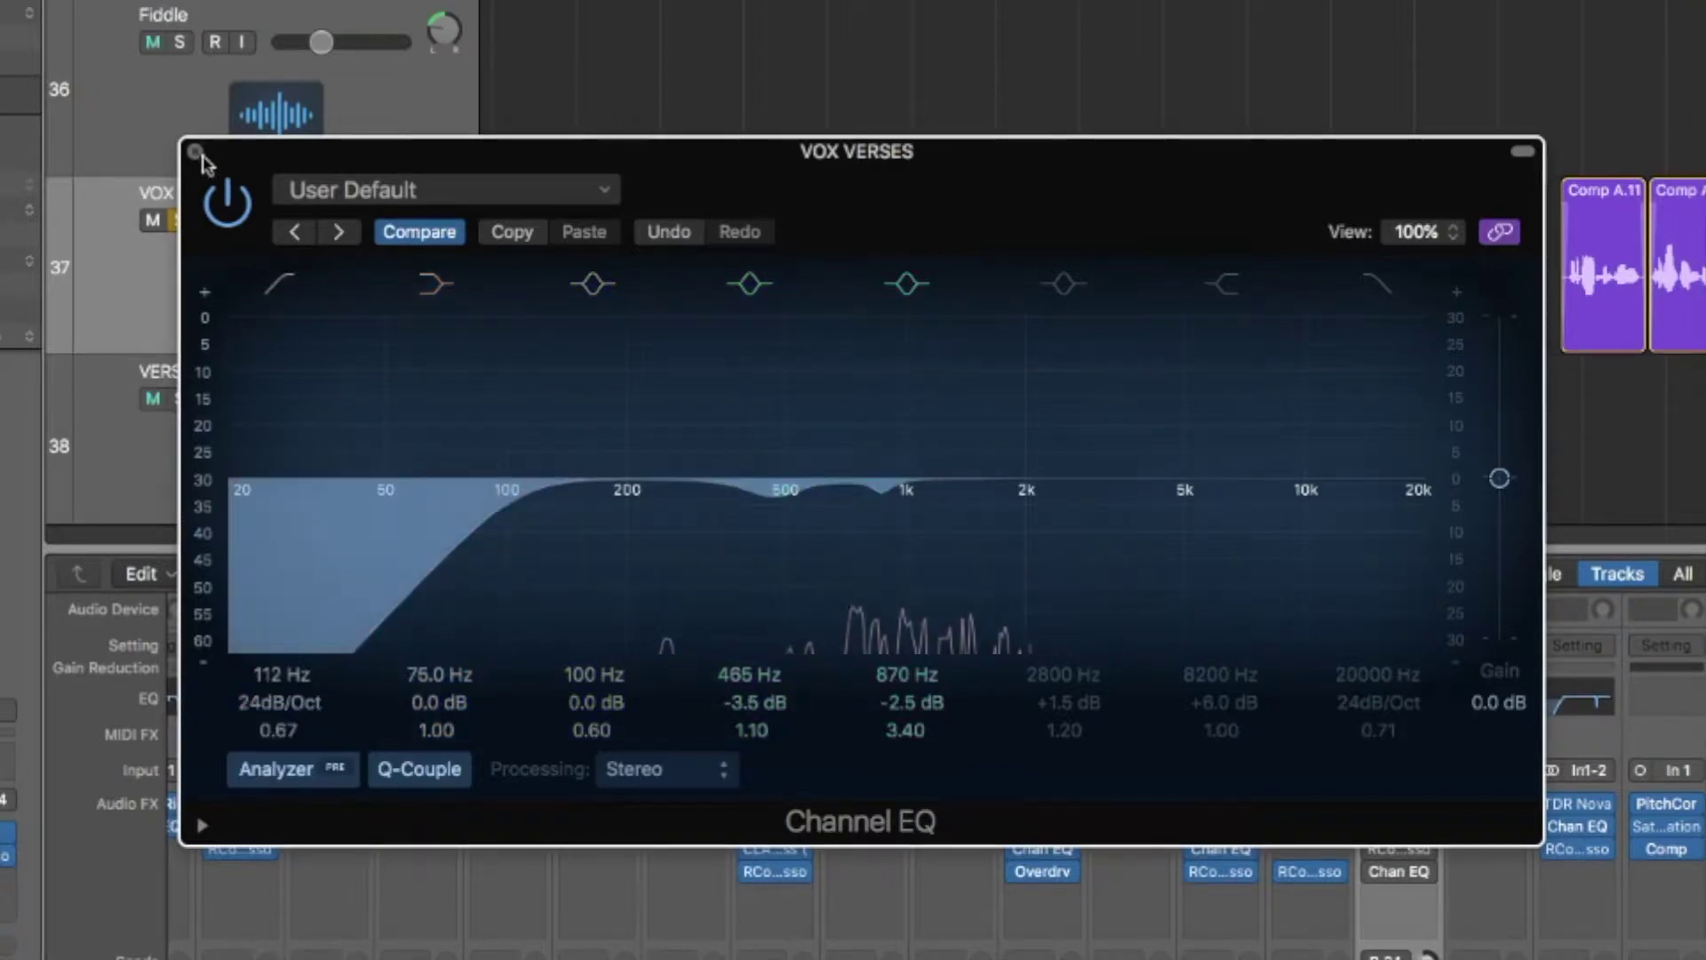
{"action": "left_click", "coordinate": [196, 152]}
Step: Switch on RCompressor on VOX VERSES, audition its compression of the vocal, and close it
{"action": "mouse_move", "coordinate": [1395, 851]}
{"action": "left_click", "coordinate": [1400, 850]}
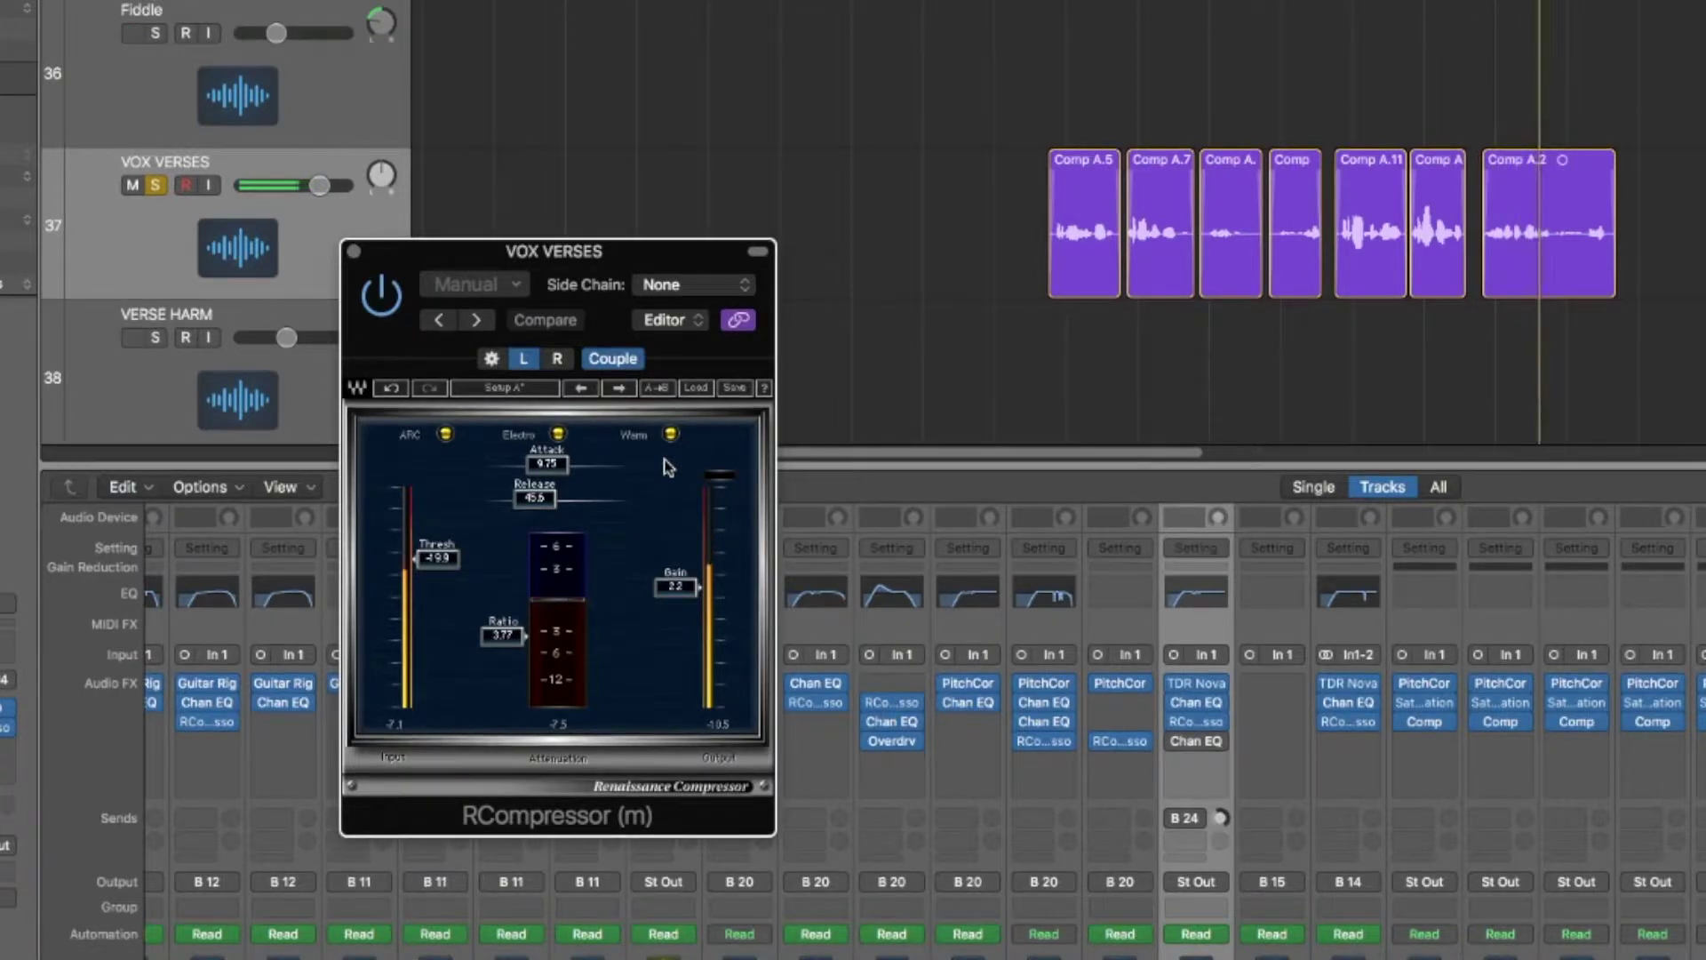
{"action": "left_click", "coordinate": [354, 254]}
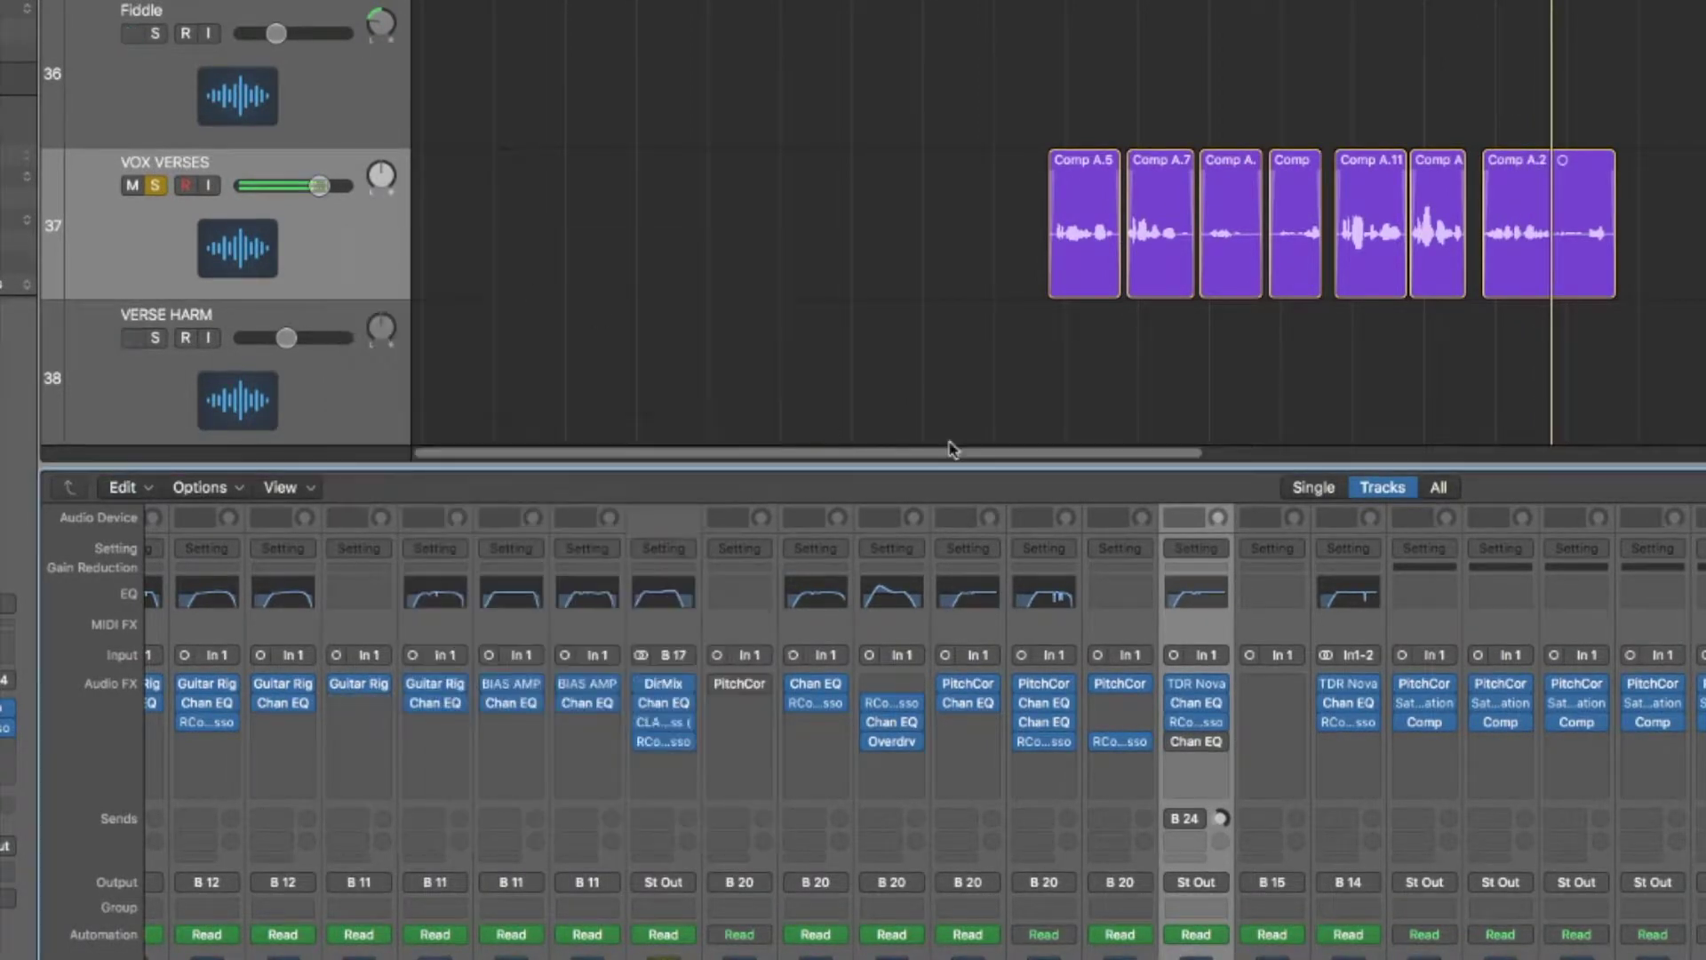
Step: Switch on the Channel EQ that follows the compressor on VOX VERSES and audition it
{"action": "left_click", "coordinate": [1196, 742]}
{"action": "left_click_drag", "start_coordinate": [600, 82], "coordinate": [900, 364]}
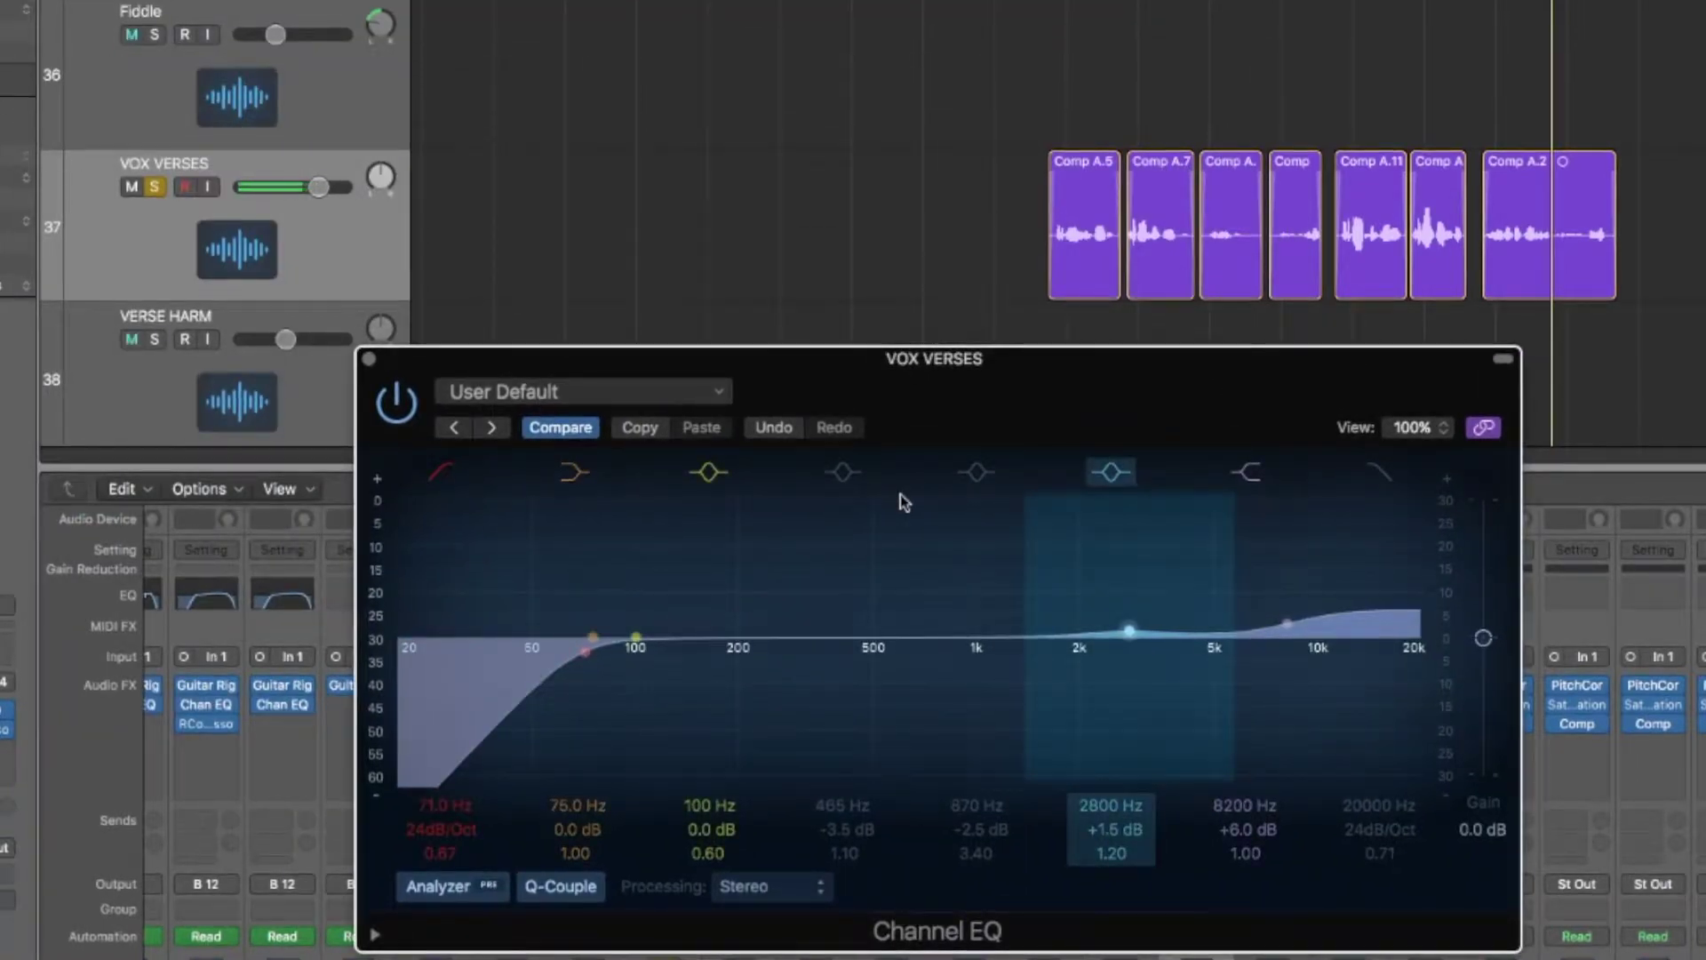
{"action": "key", "text": "space"}
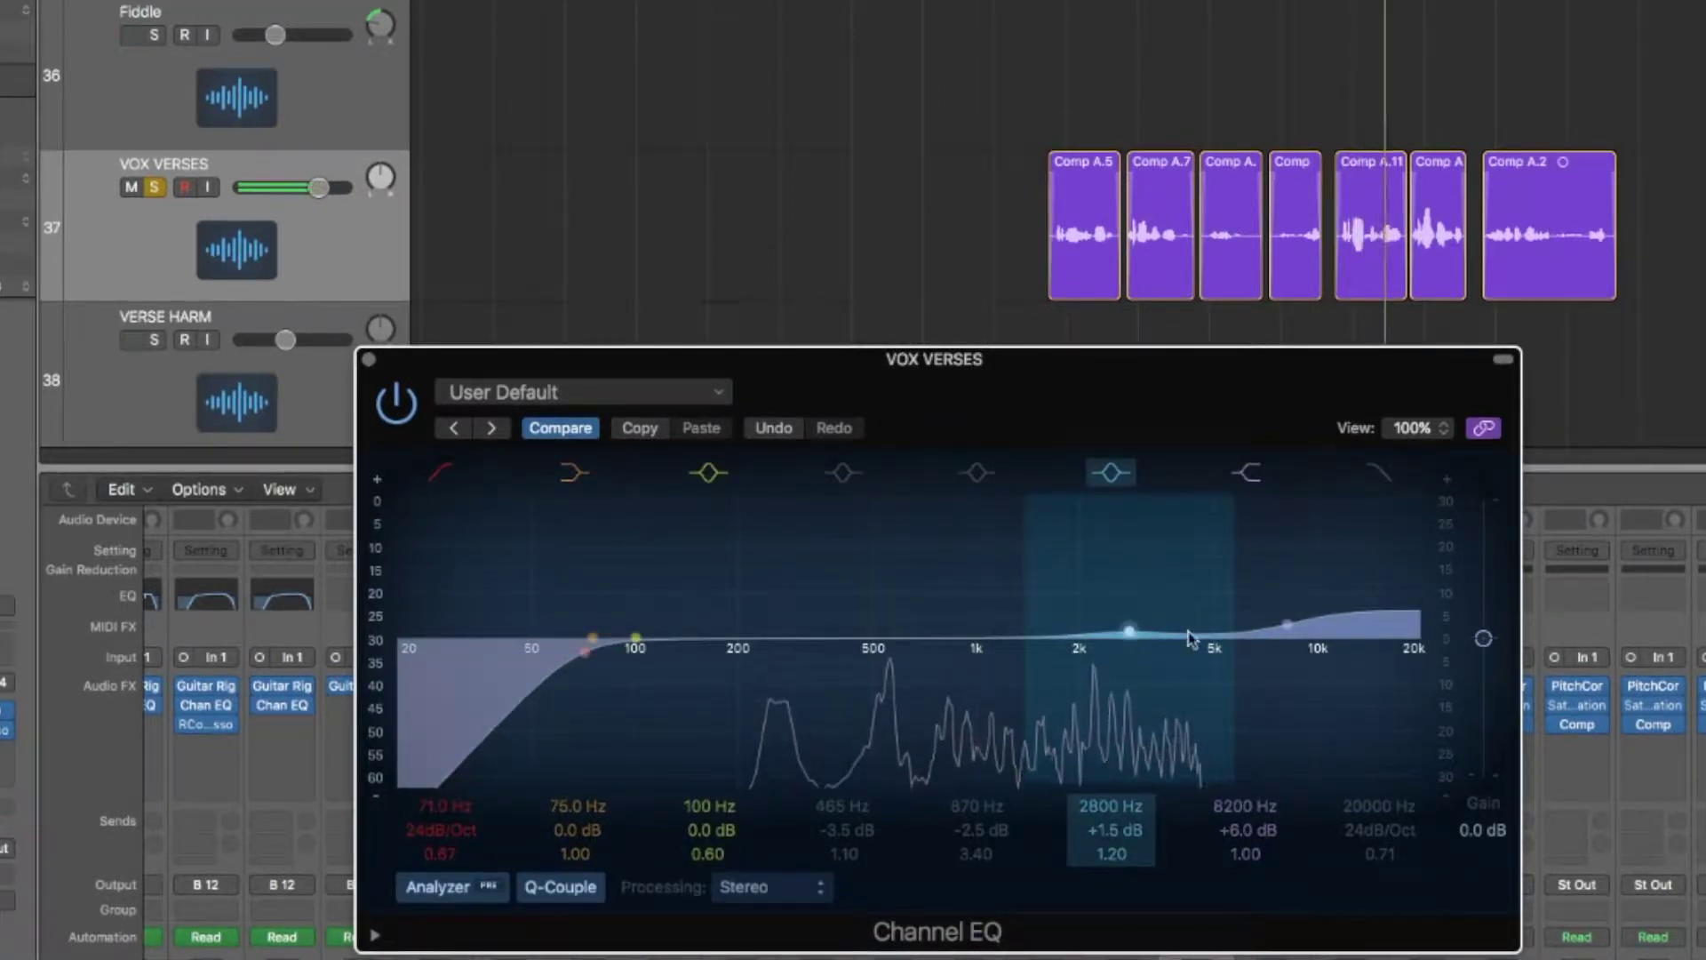
Step: Compare the vocal with the 2800 Hz boost bypassed and re-enabled, and close the EQ
{"action": "left_click", "coordinate": [1111, 476]}
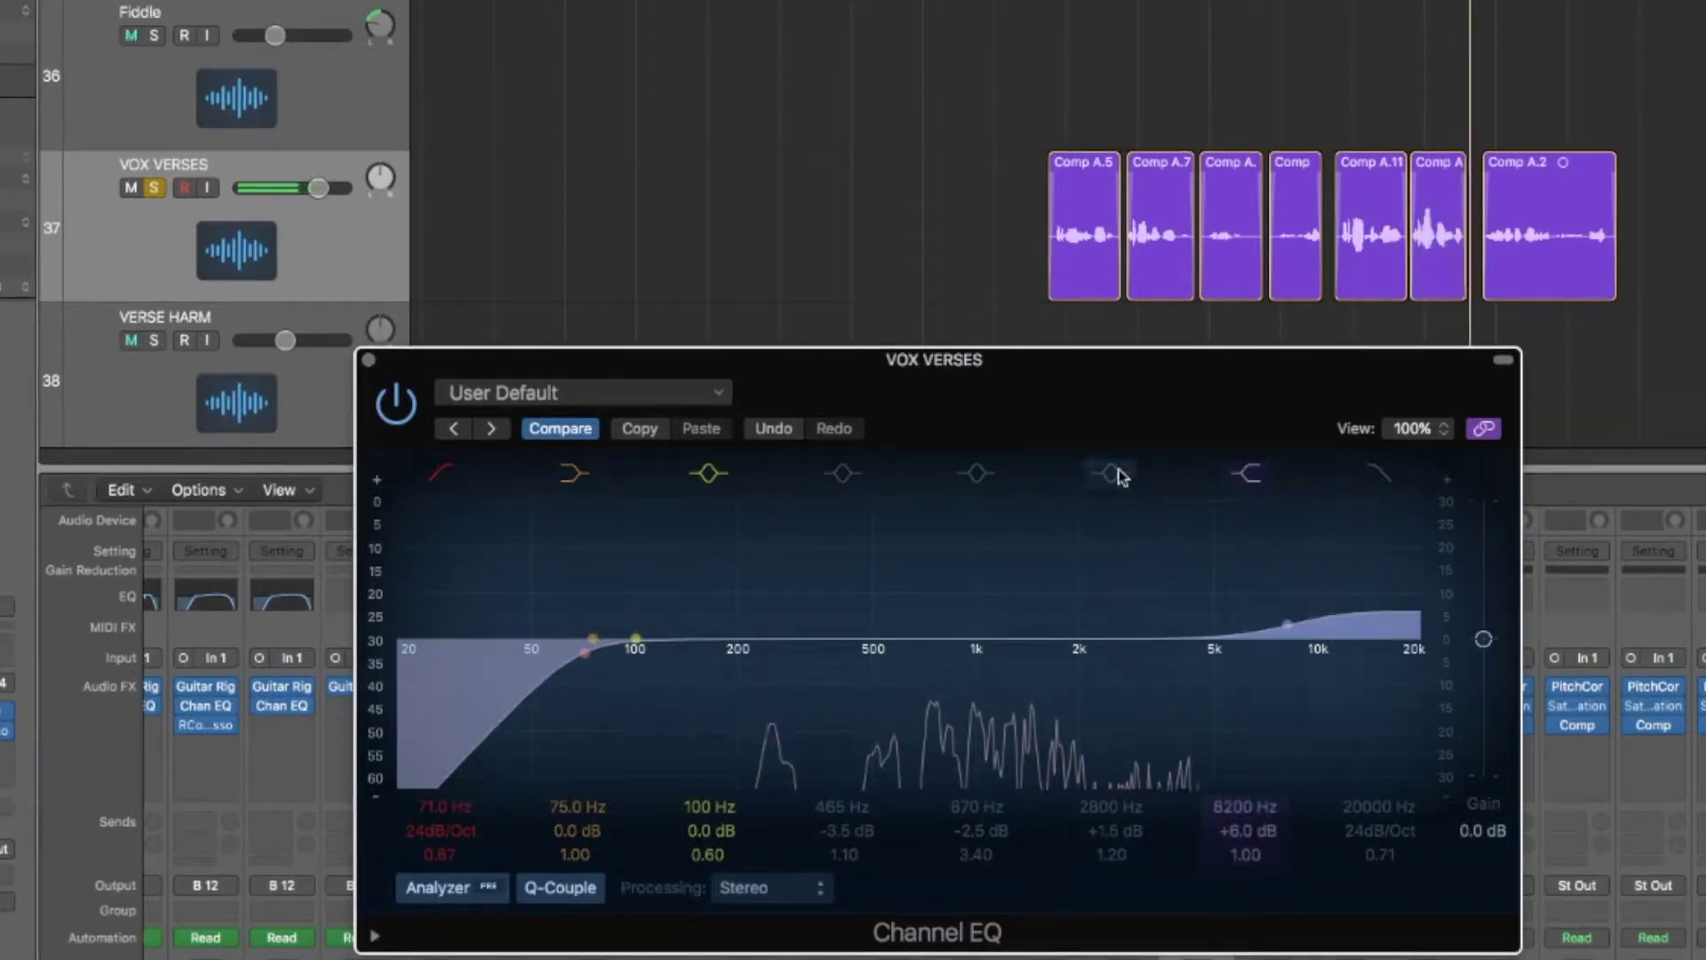
{"action": "left_click", "coordinate": [1122, 473]}
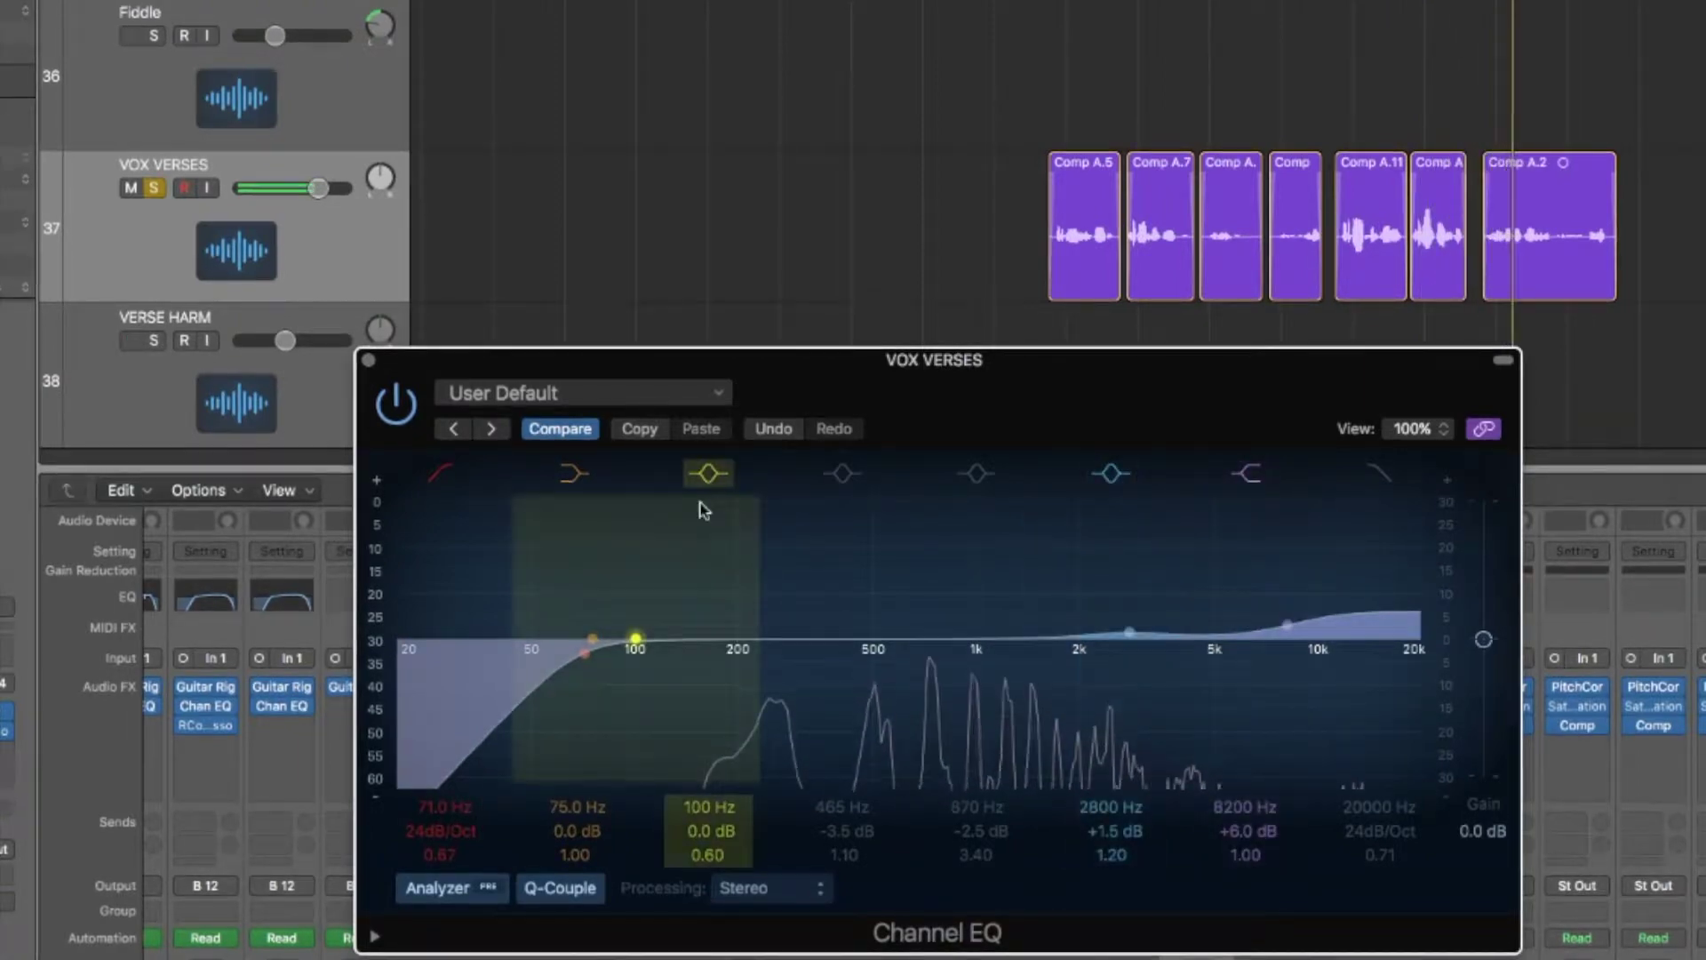
{"action": "left_click", "coordinate": [367, 361]}
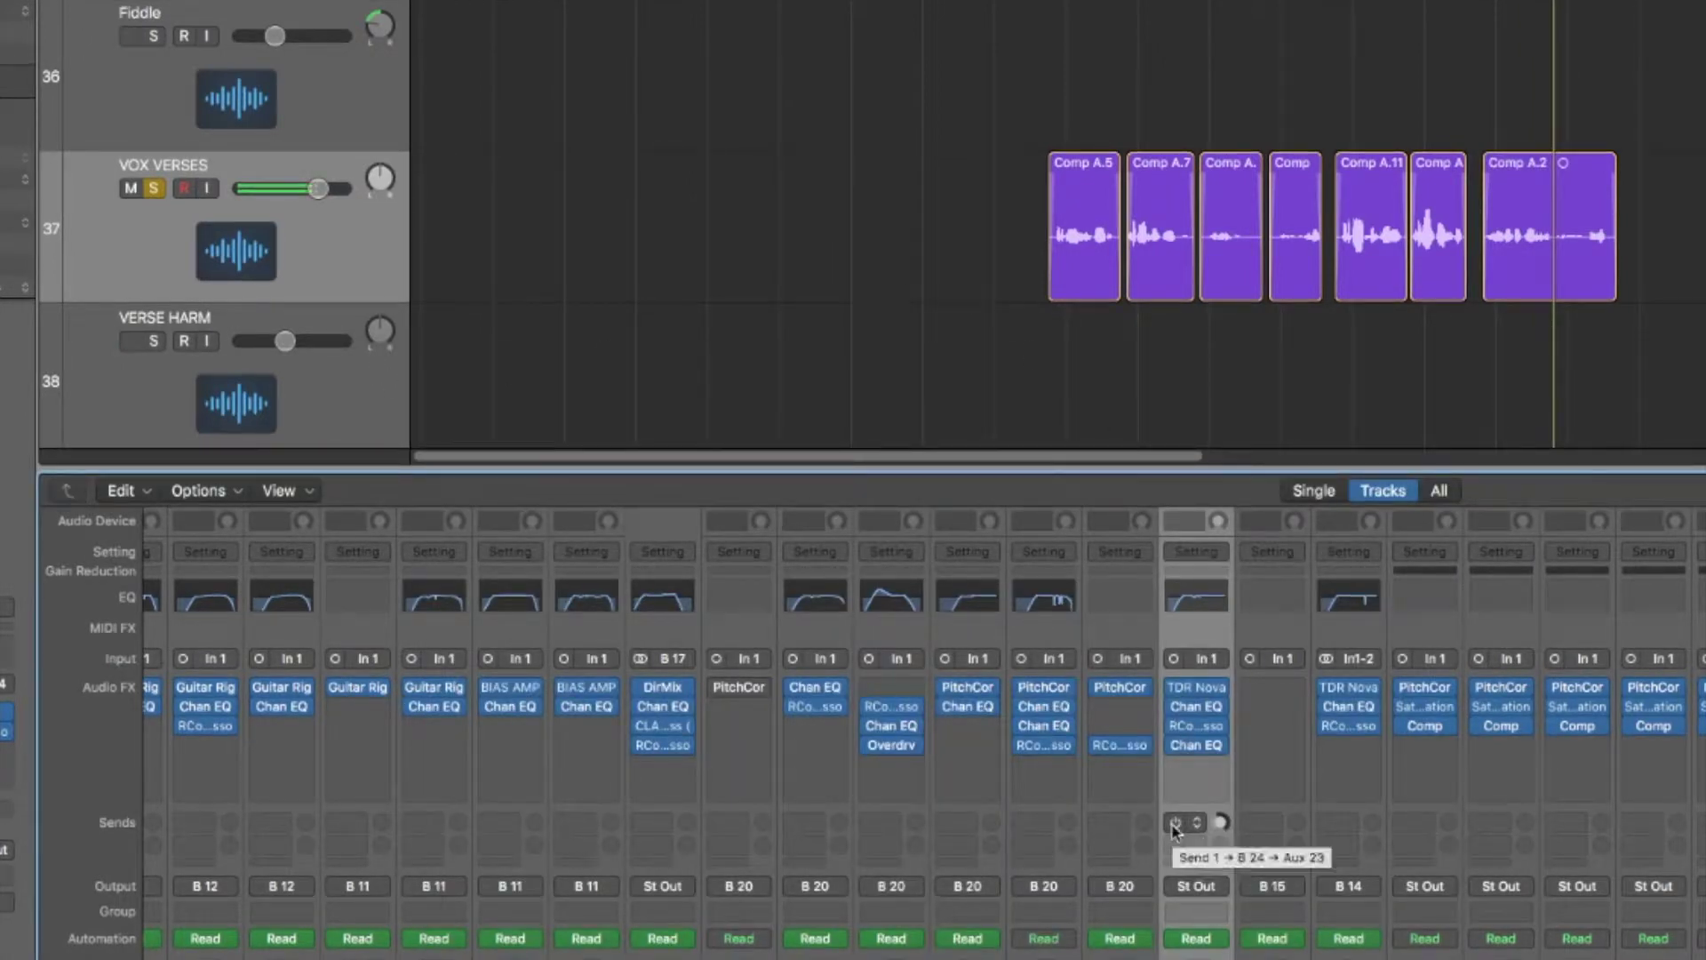
Step: Turn on the B 24 send of VOX VERSES and audition Space Designer's Warm Vocal Hall reverb on Aux 23
{"action": "scroll", "coordinate": [1169, 659], "scroll_direction": "down", "scroll_amount": 2}
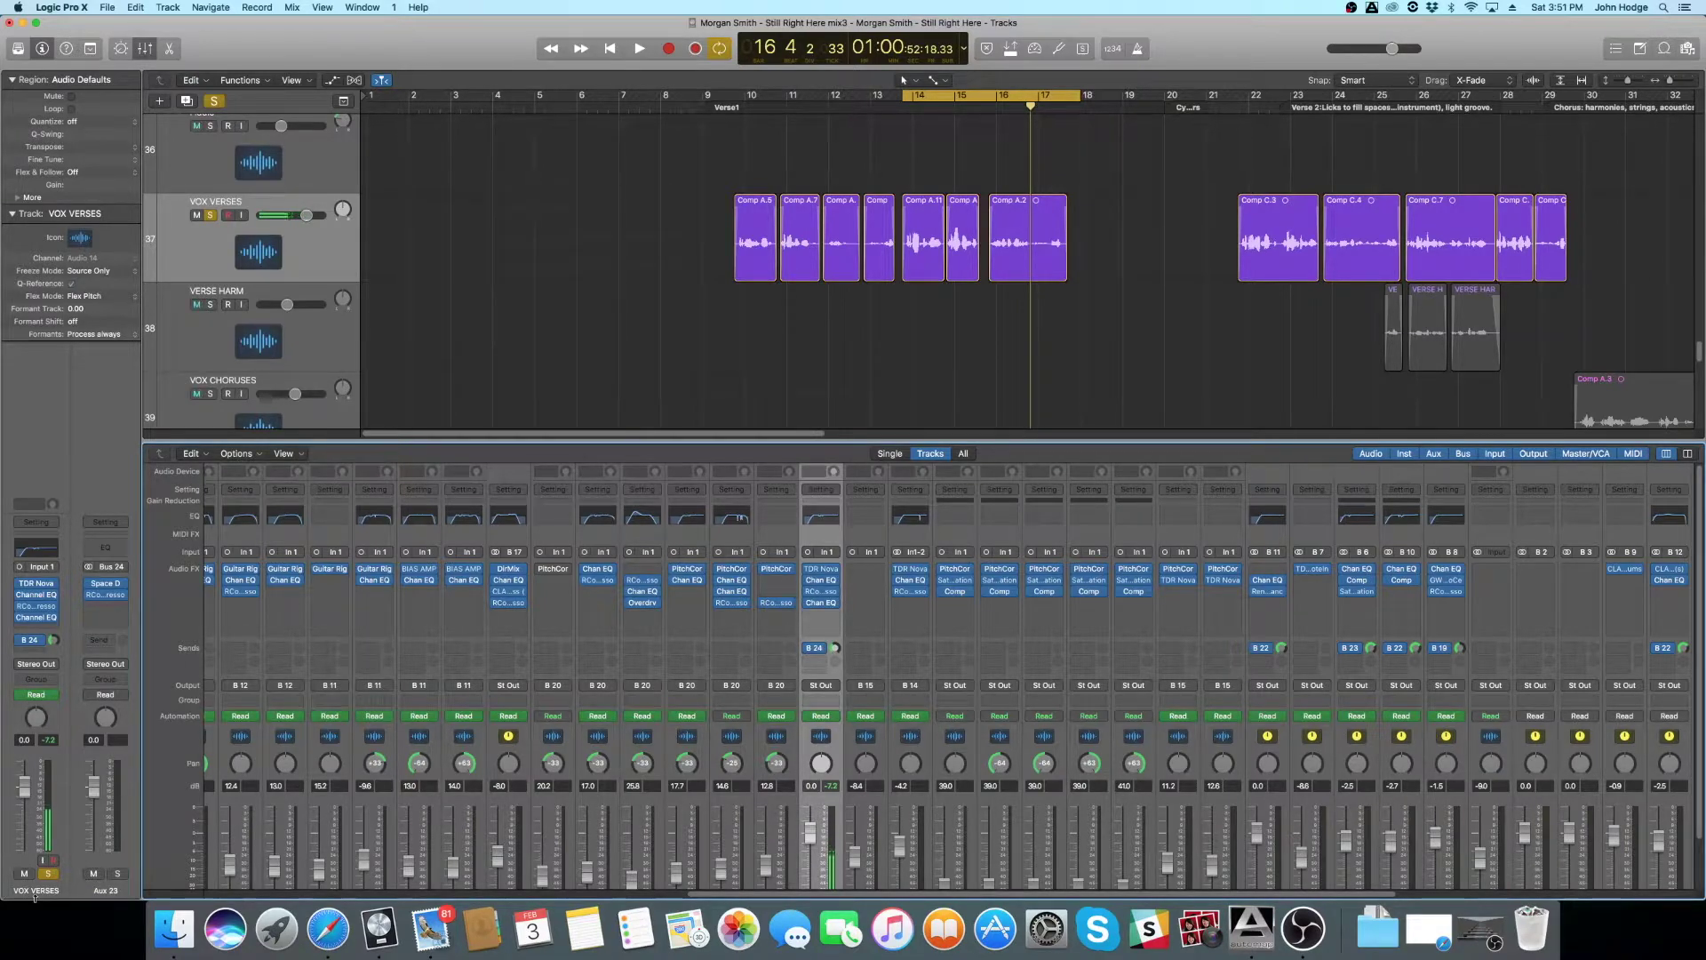
{"action": "left_click", "coordinate": [105, 587]}
{"action": "left_click_drag", "start_coordinate": [1214, 423], "coordinate": [617, 167]}
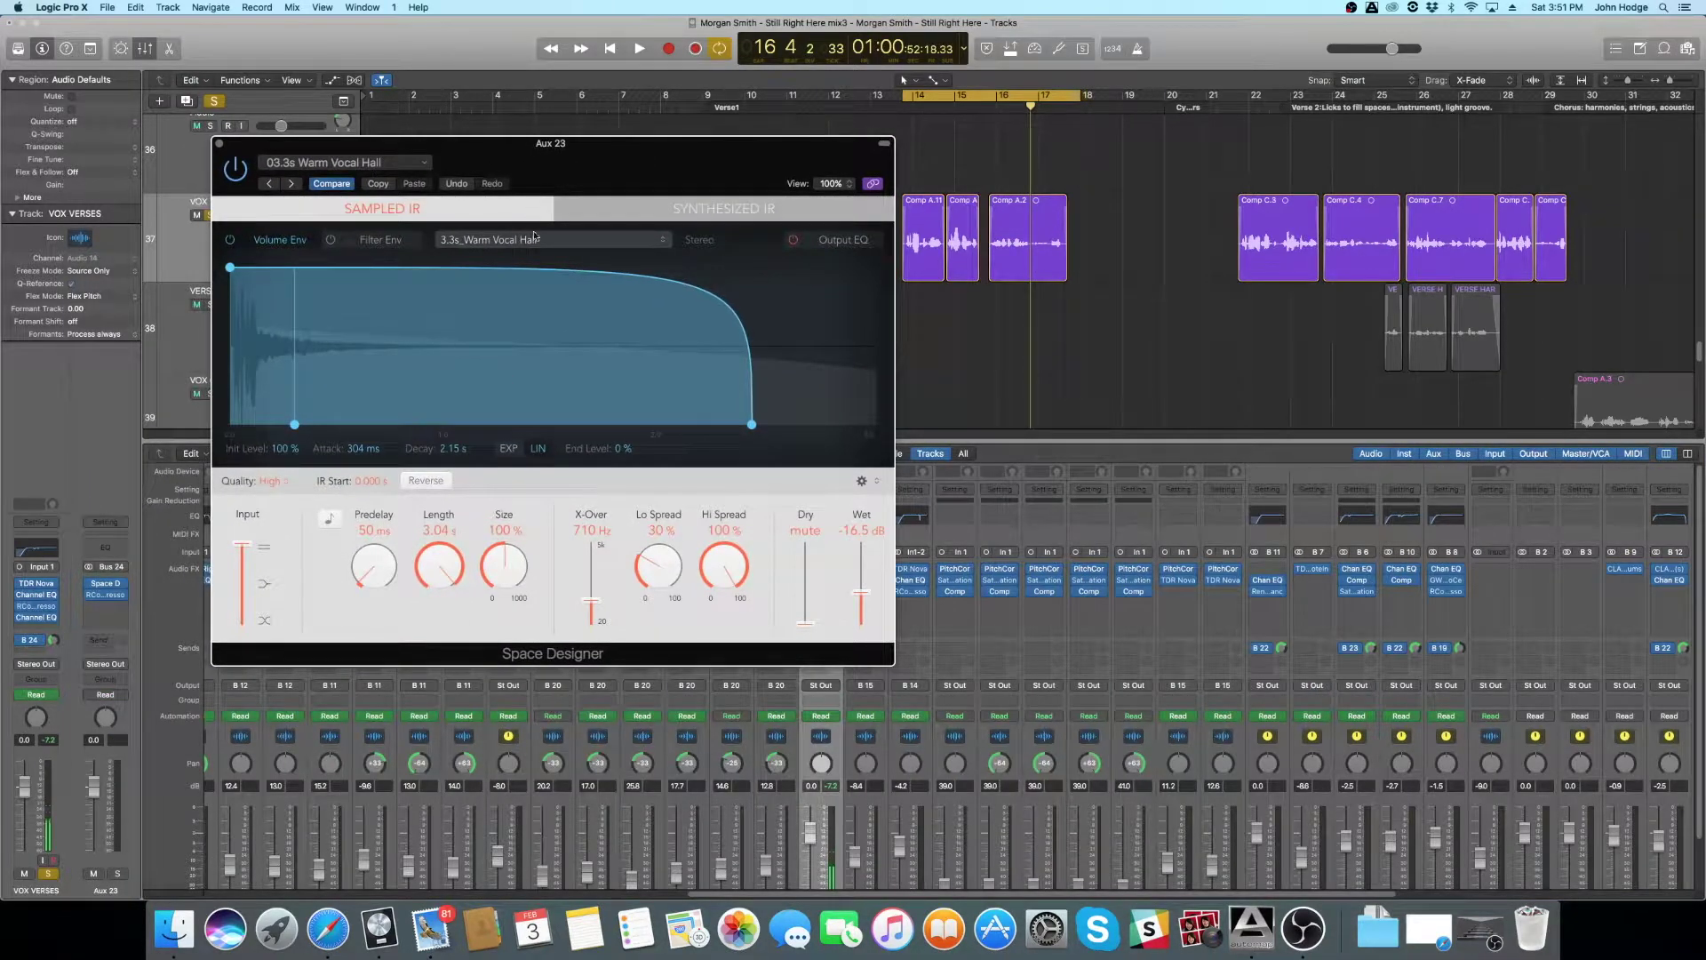
{"action": "key", "text": "space"}
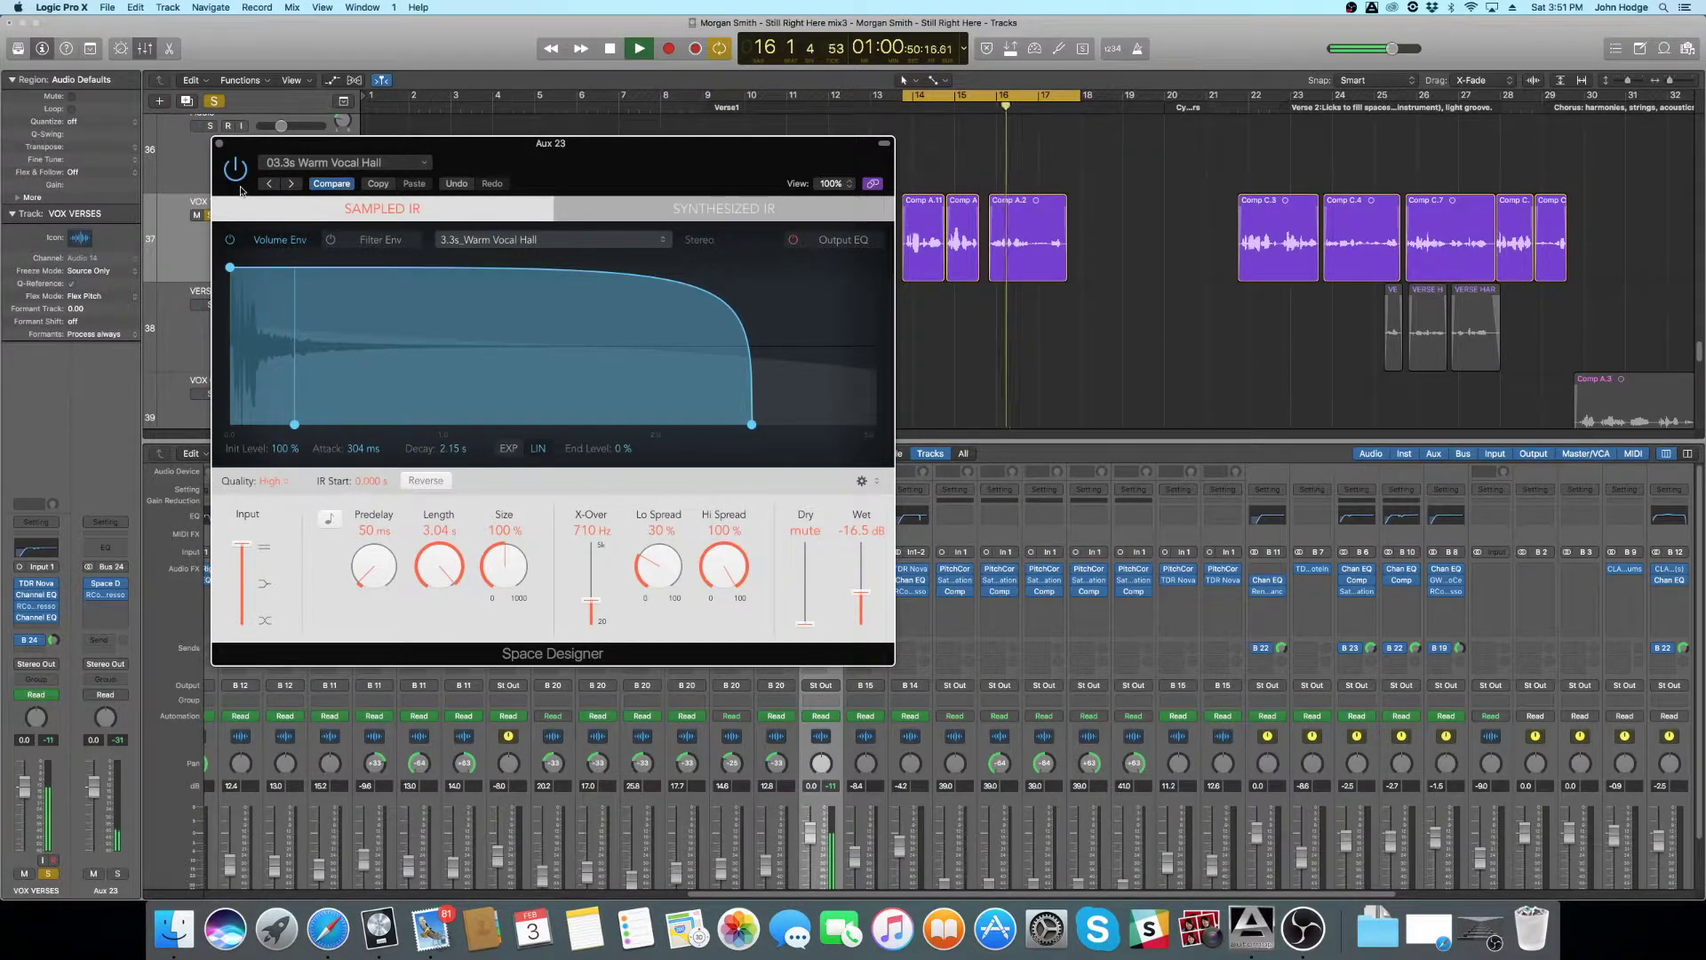
{"action": "key", "text": "space"}
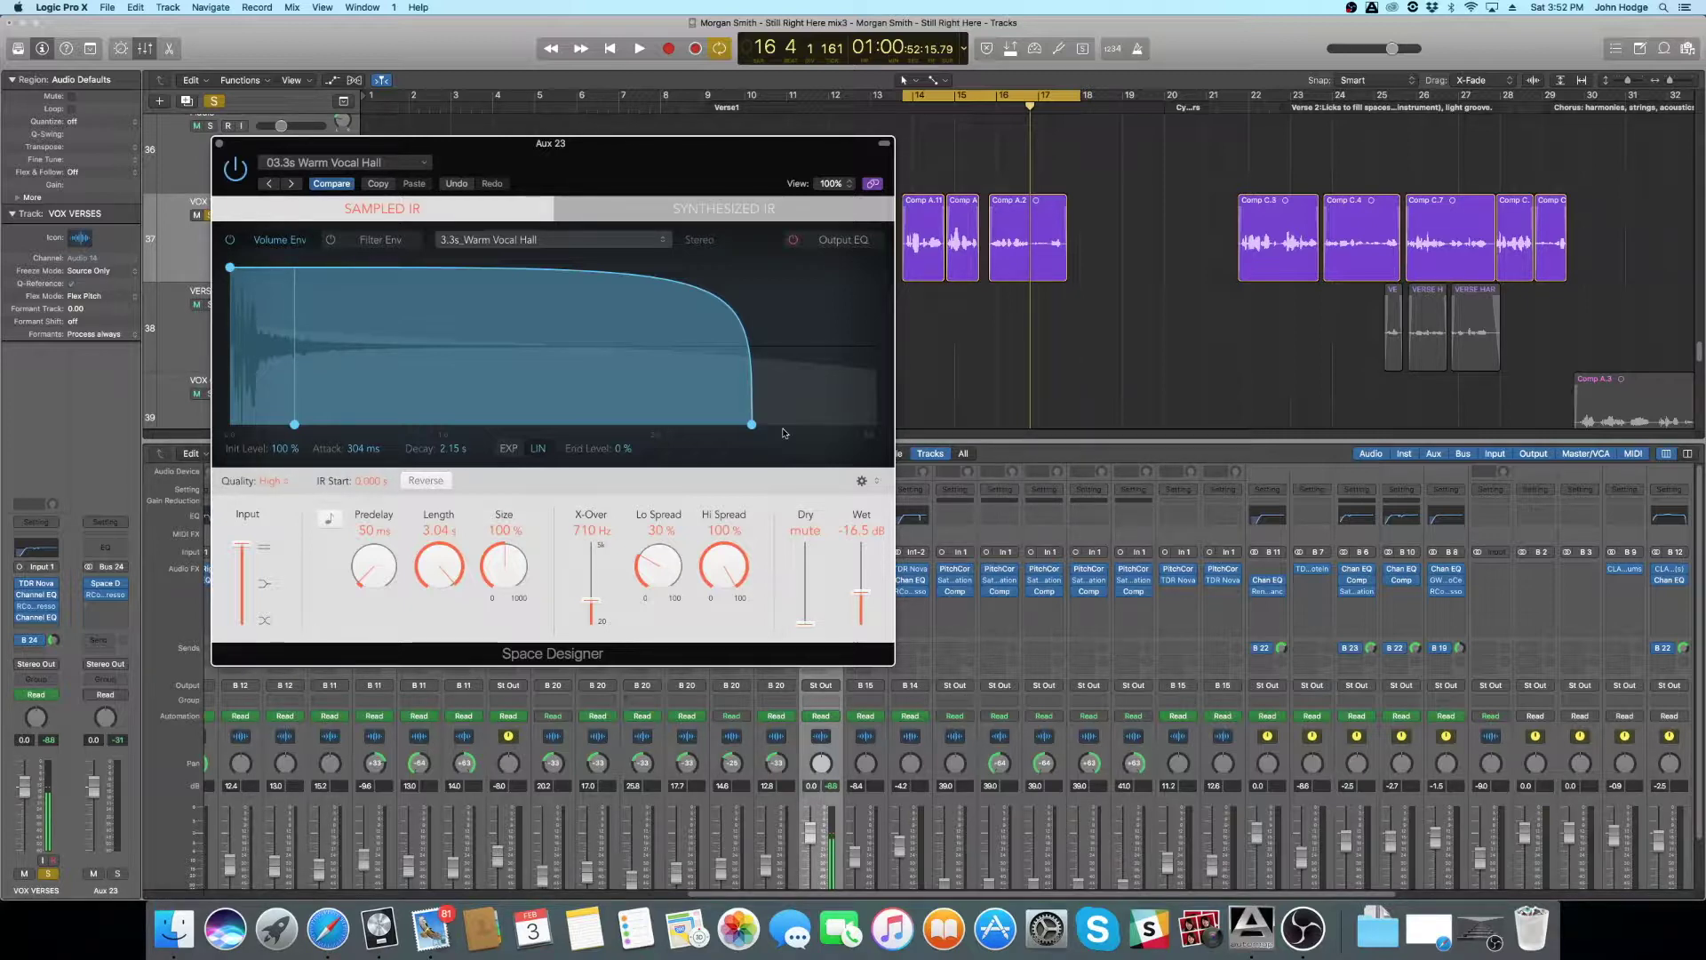
{"action": "key", "text": "space"}
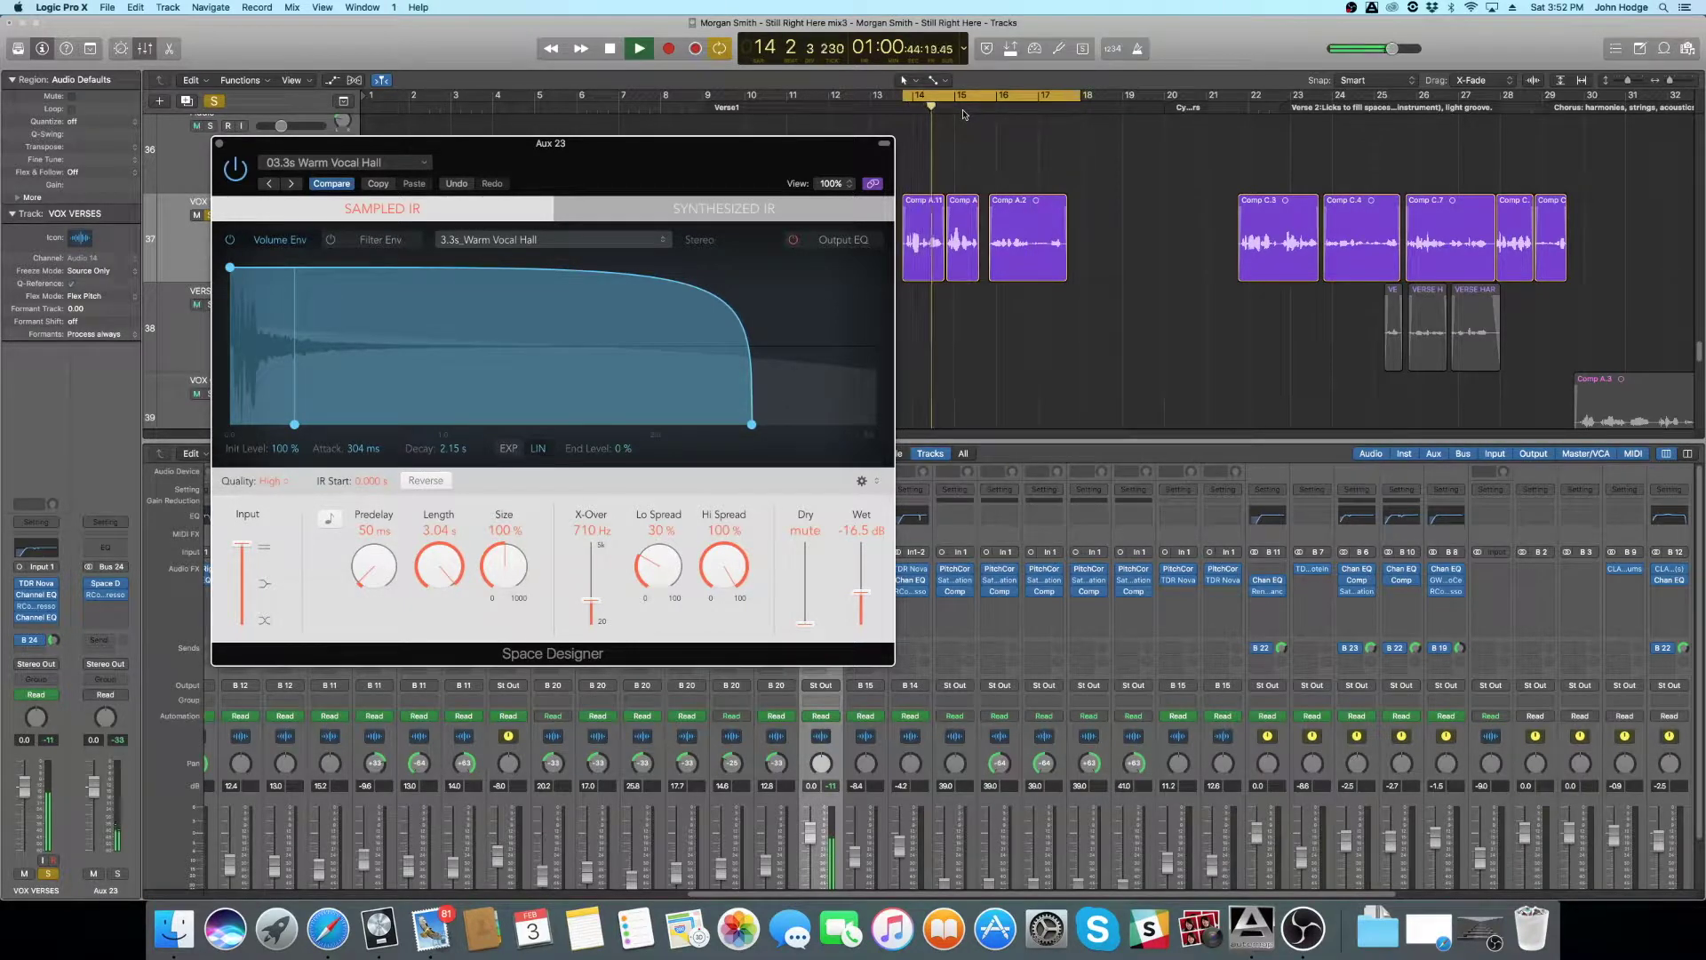
{"action": "key", "text": "space"}
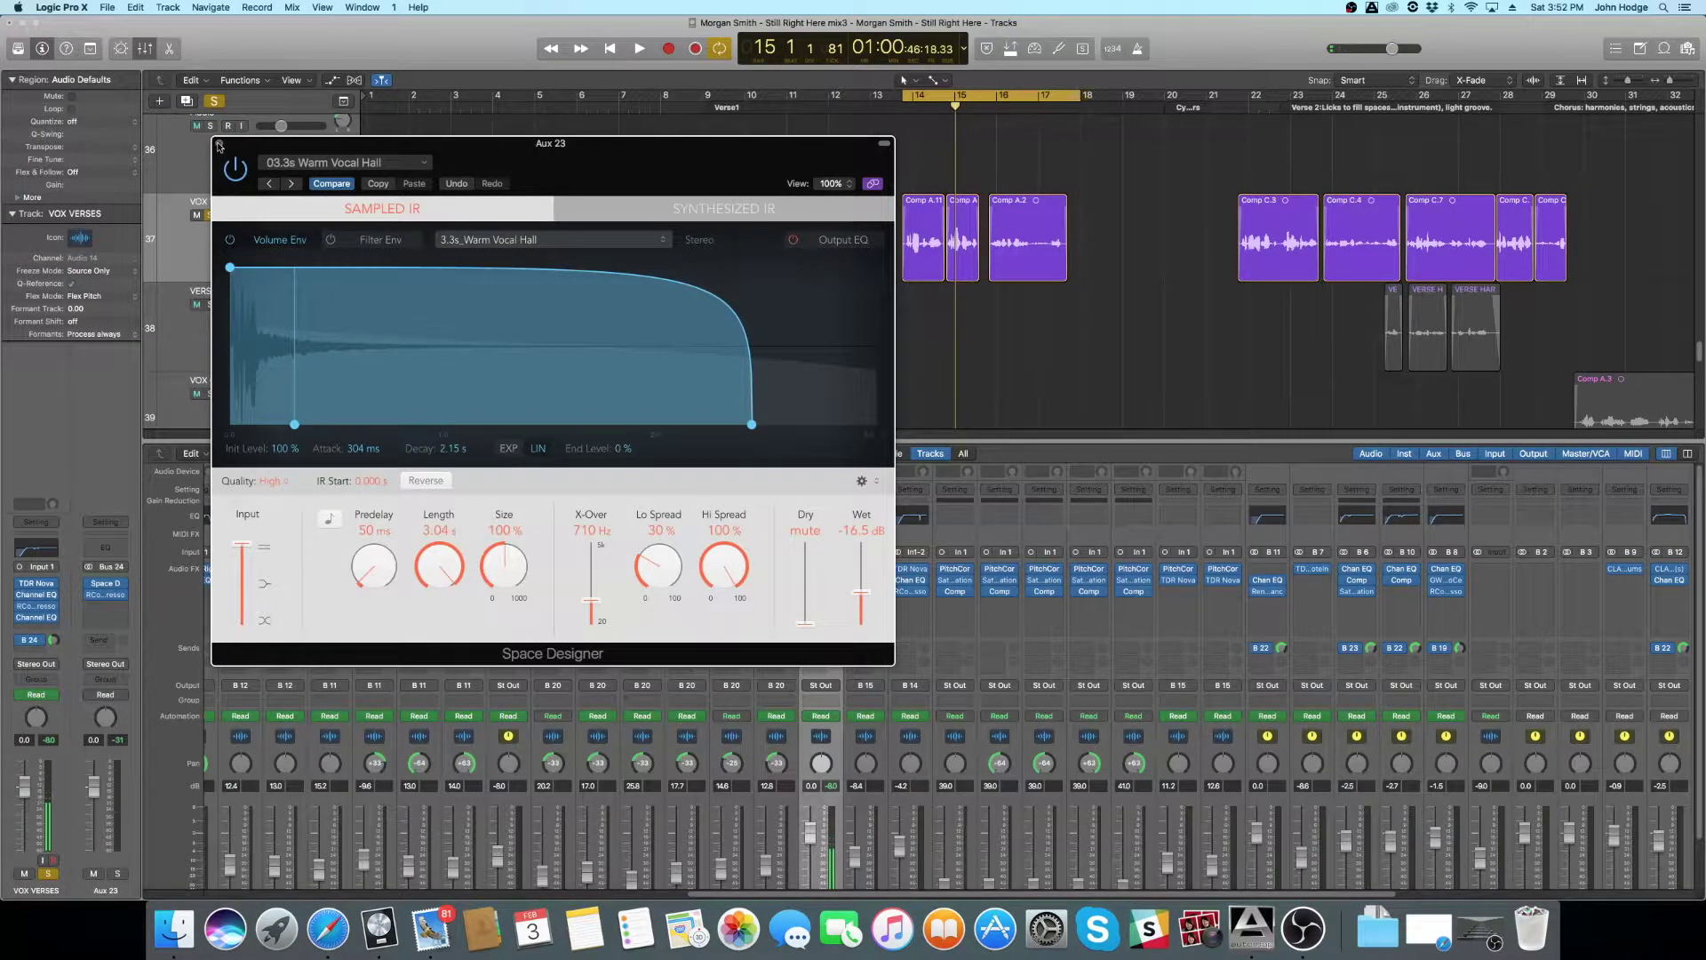
Step: Bypass the compressor on Aux 23 and examine the Output EQ curve of its Space Designer reverb
{"action": "left_click_drag", "start_coordinate": [539, 155], "coordinate": [579, 262]}
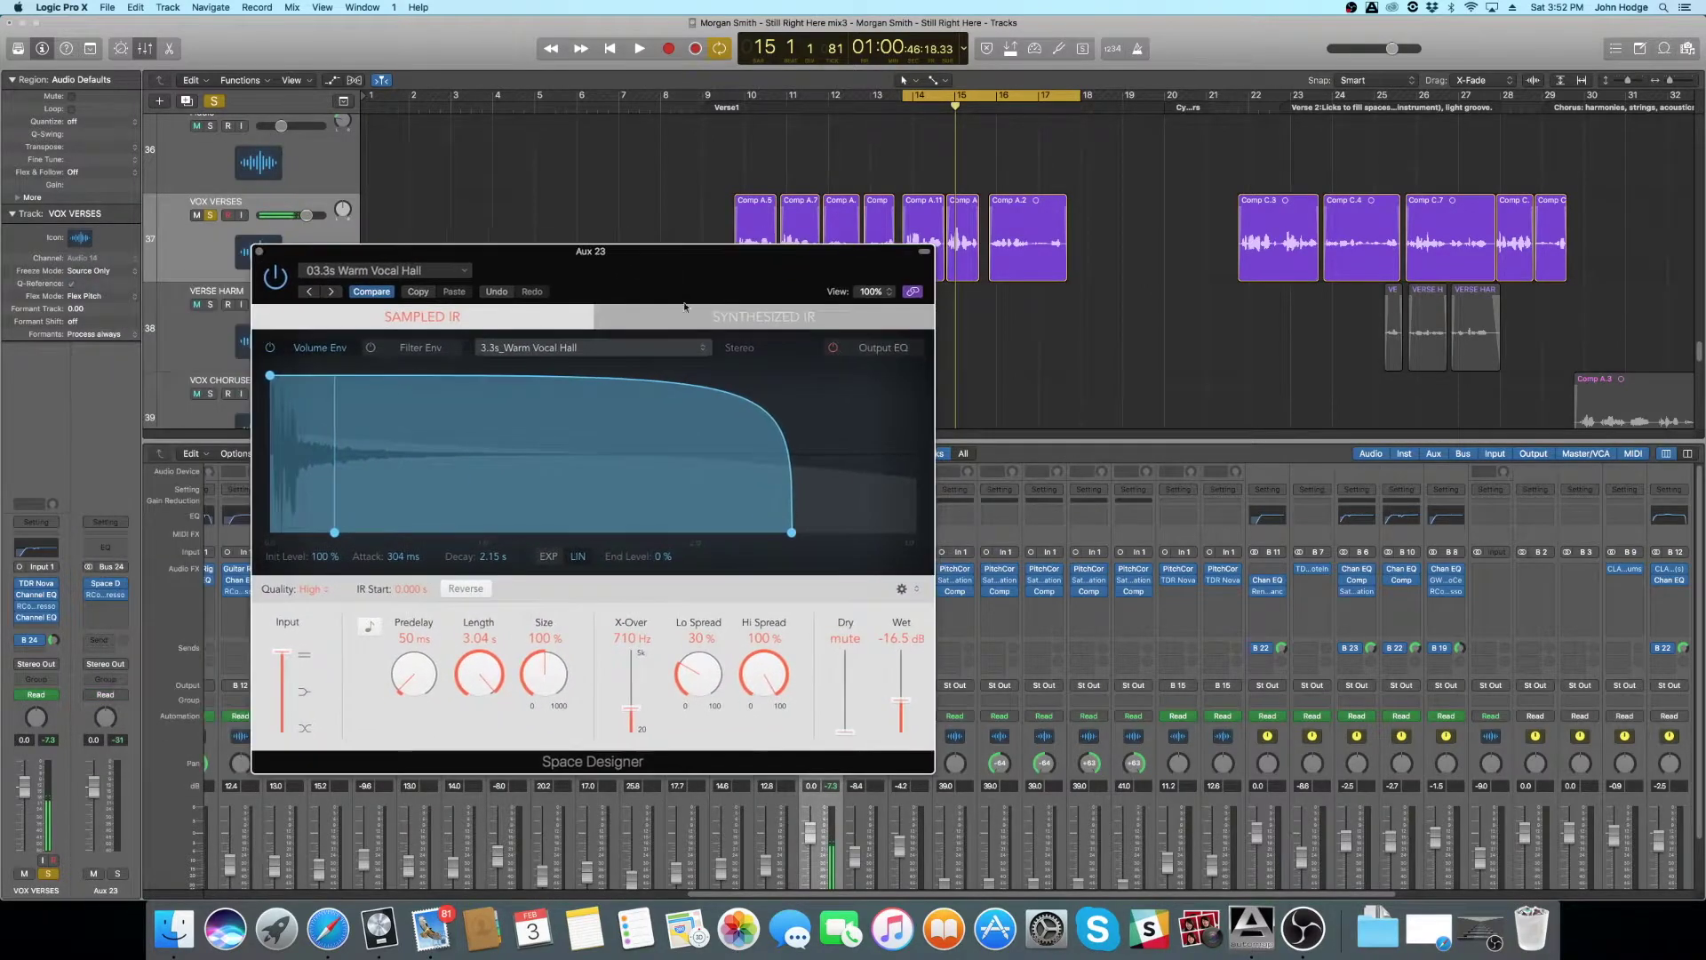
{"action": "left_click", "coordinate": [105, 593]}
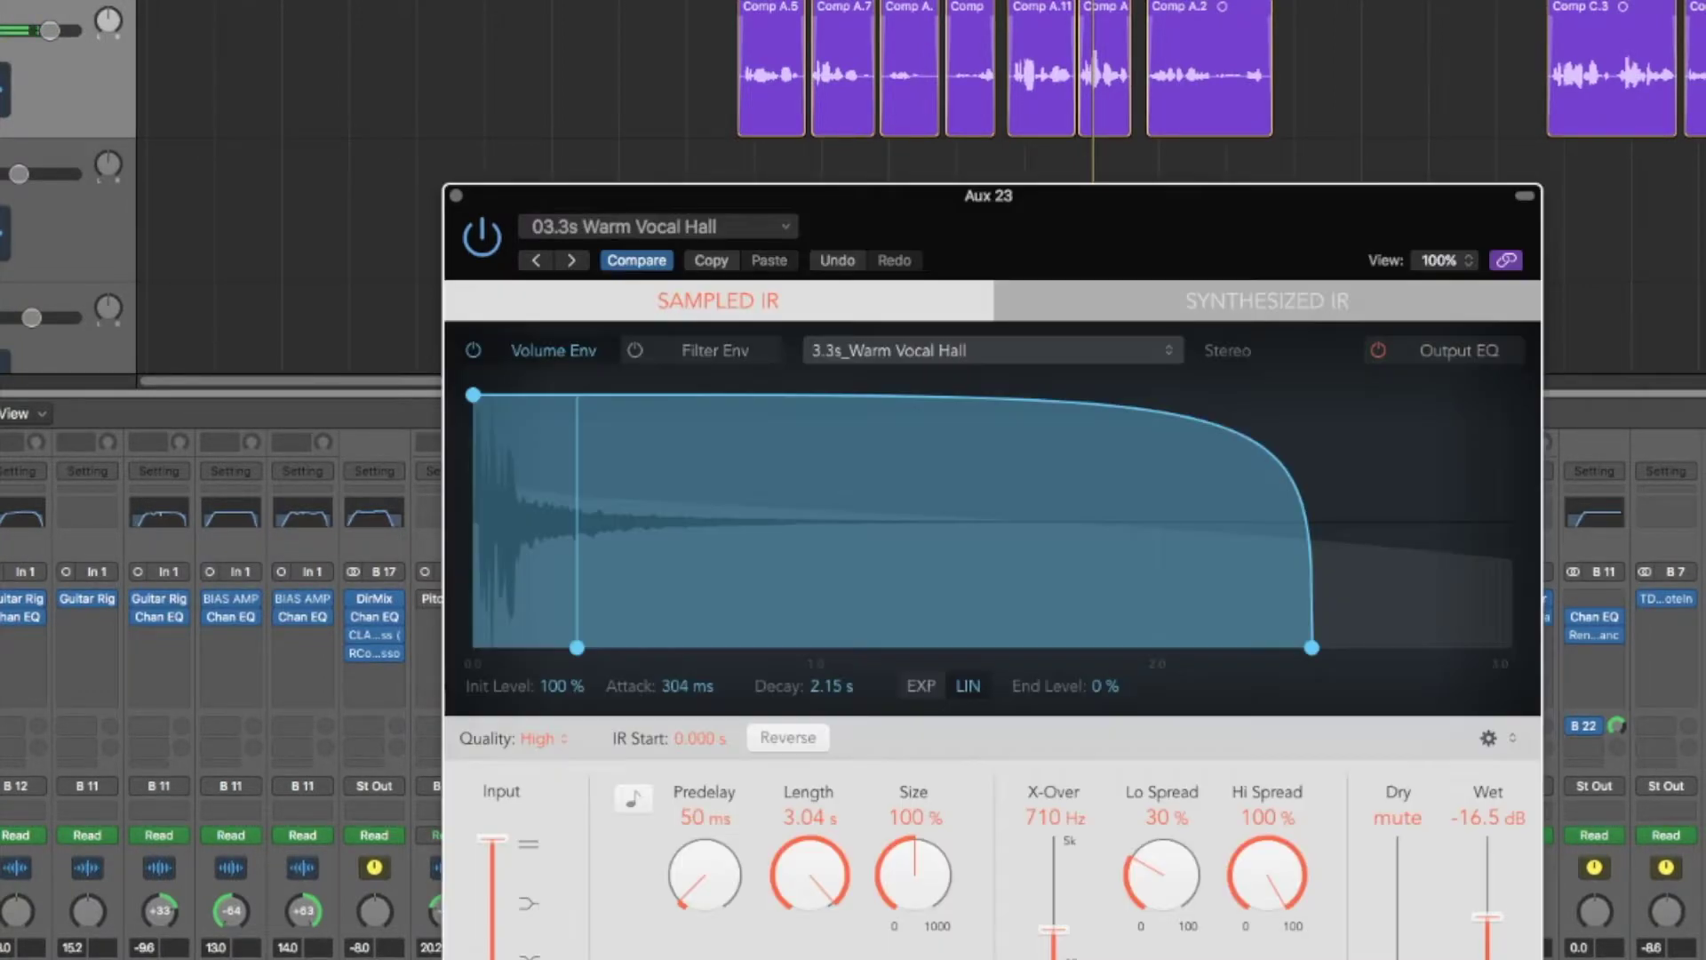
{"action": "left_click", "coordinate": [1480, 352]}
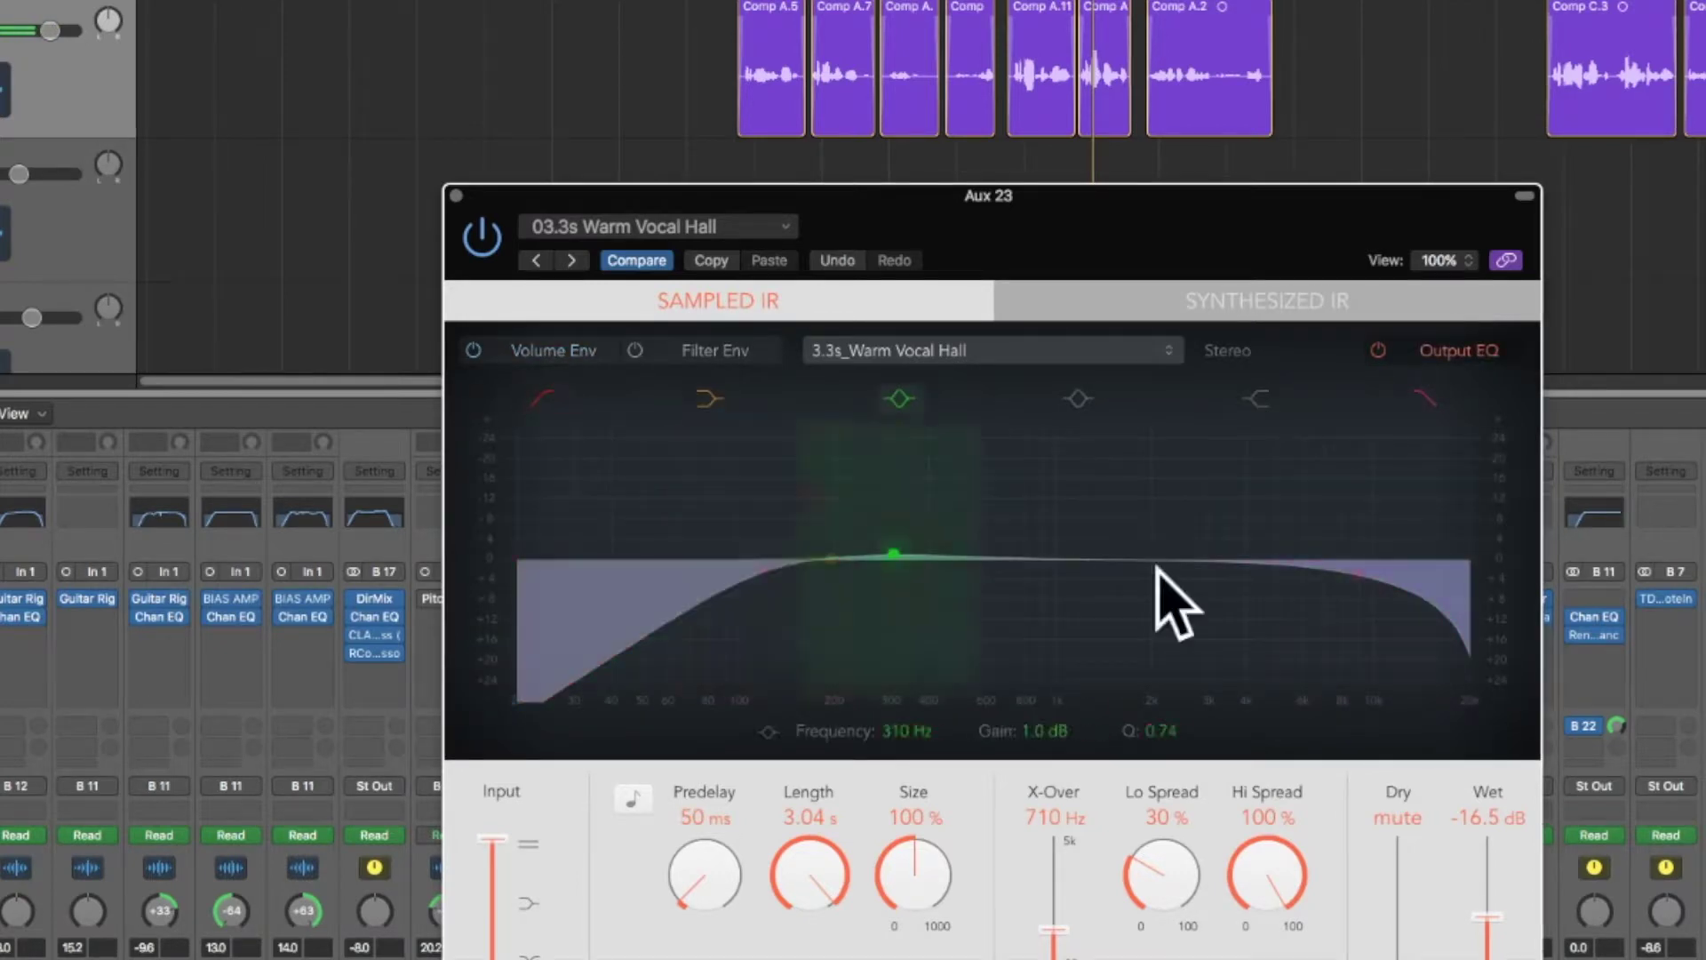
{"action": "left_click", "coordinate": [457, 196]}
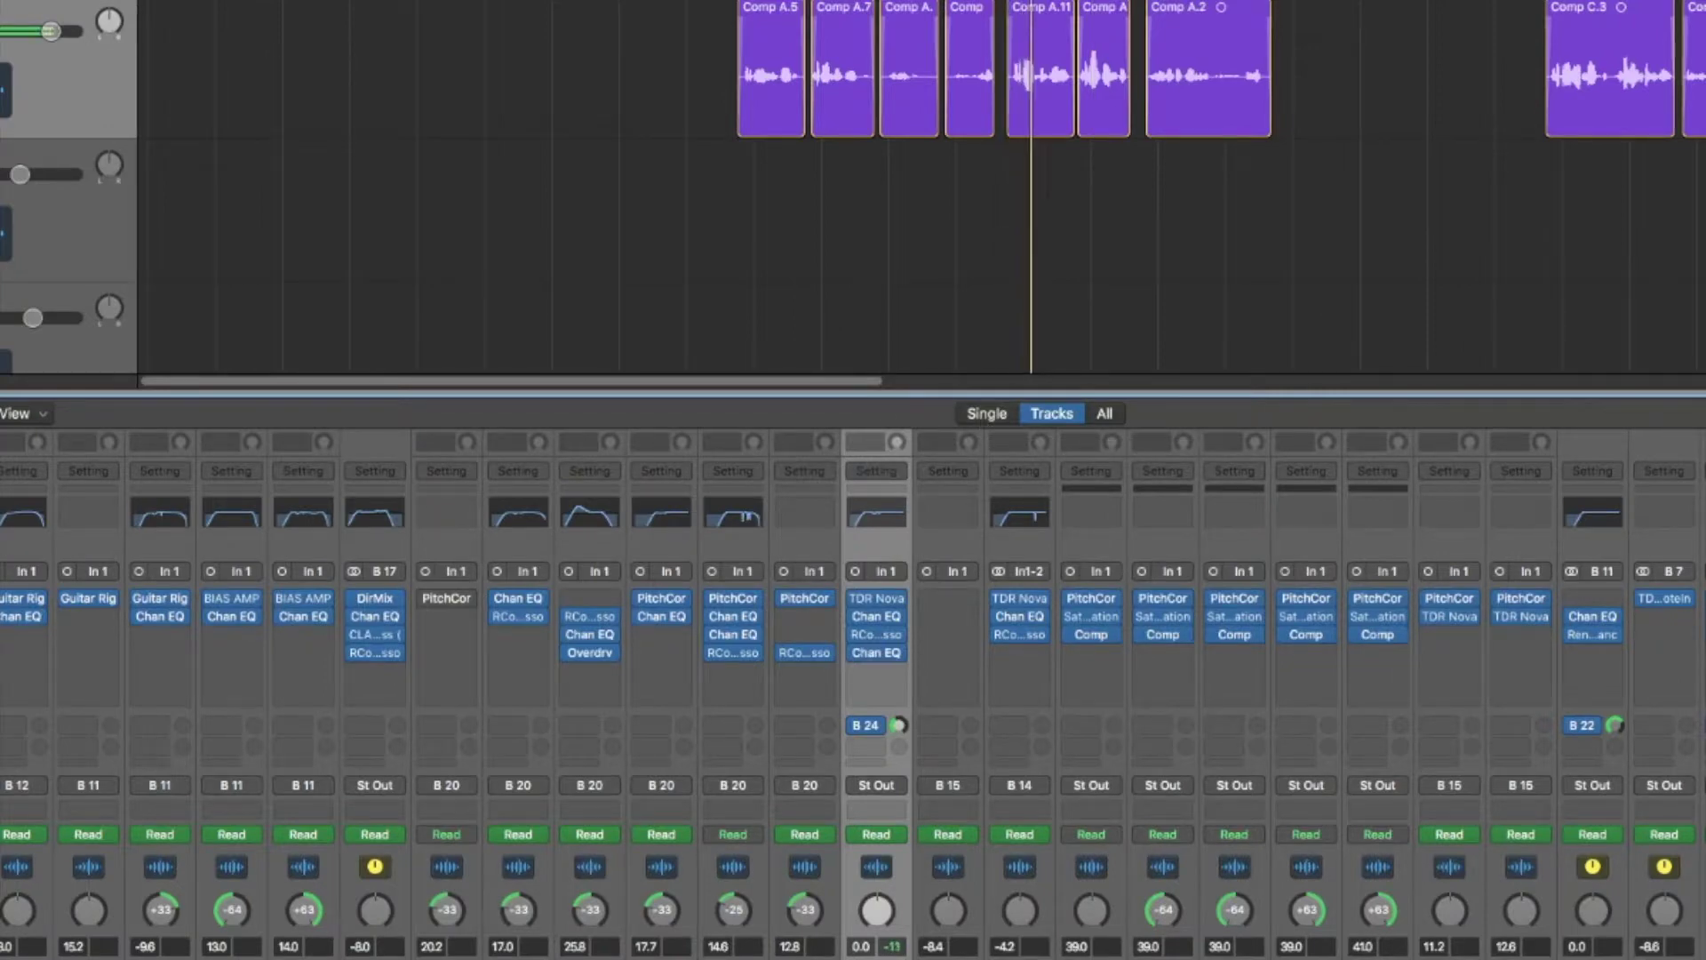
Step: Switch RCompressor back on for Aux 23, sidechained from Audio 14, and play the vocal to hear the reverb ducking
{"action": "left_click", "coordinate": [876, 635]}
{"action": "left_click_drag", "start_coordinate": [936, 365], "coordinate": [453, 229]}
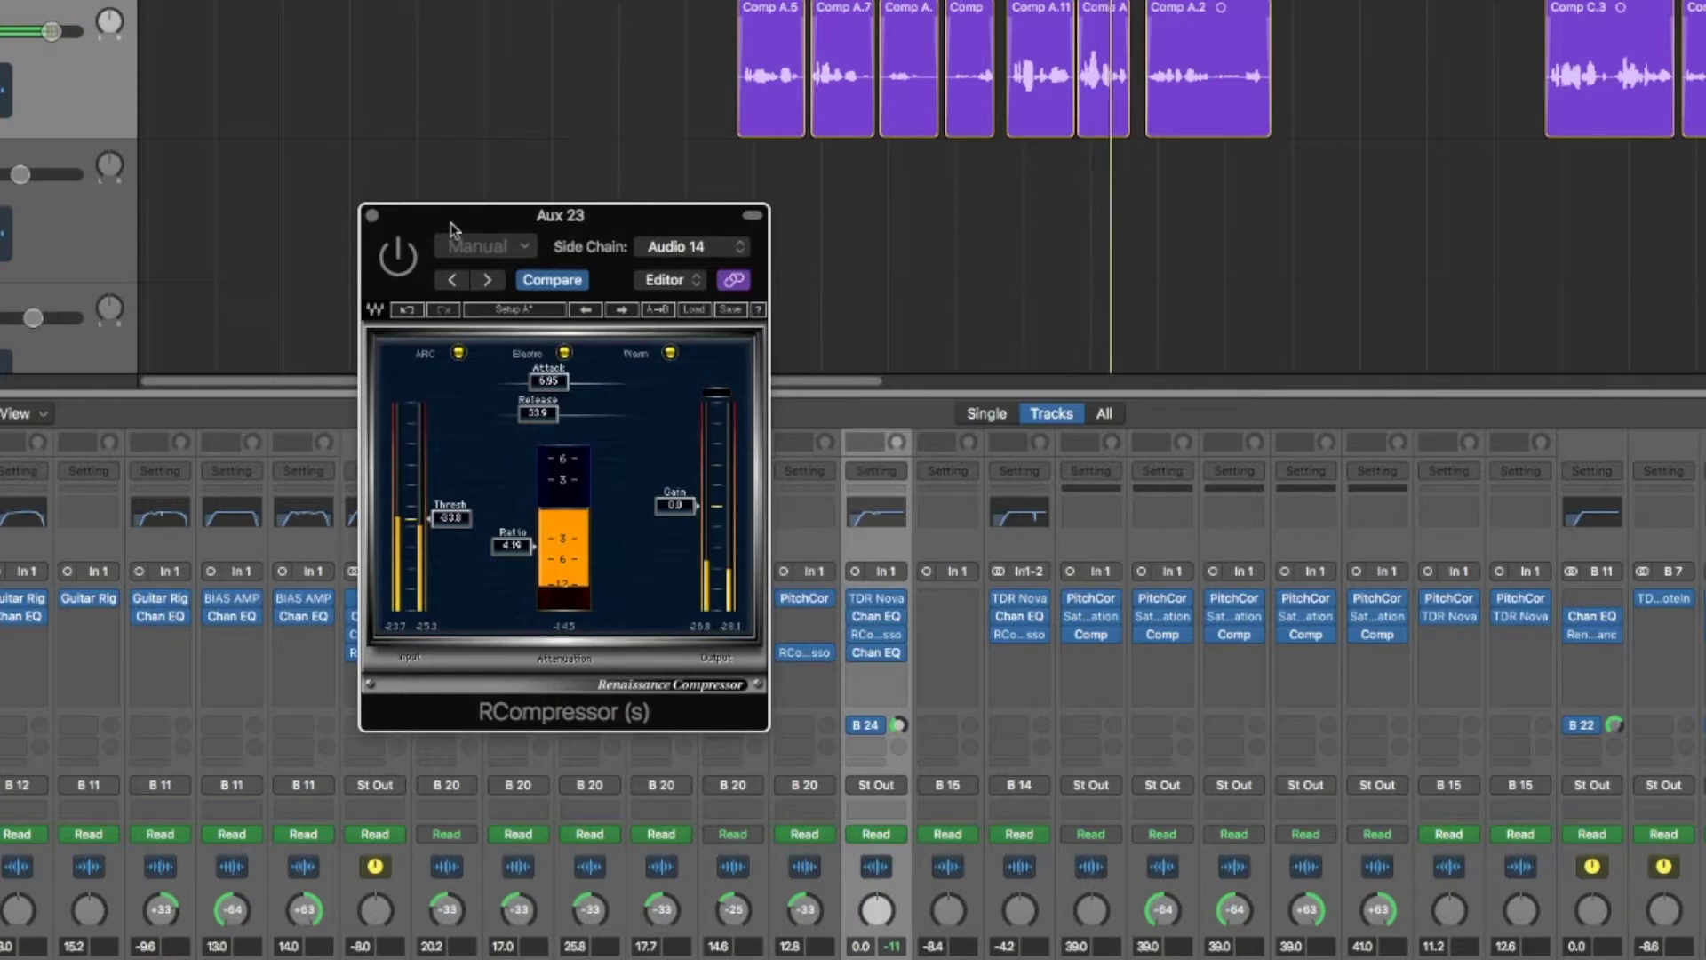
{"action": "left_click", "coordinate": [397, 258]}
{"action": "left_click_drag", "start_coordinate": [433, 227], "coordinate": [424, 275]}
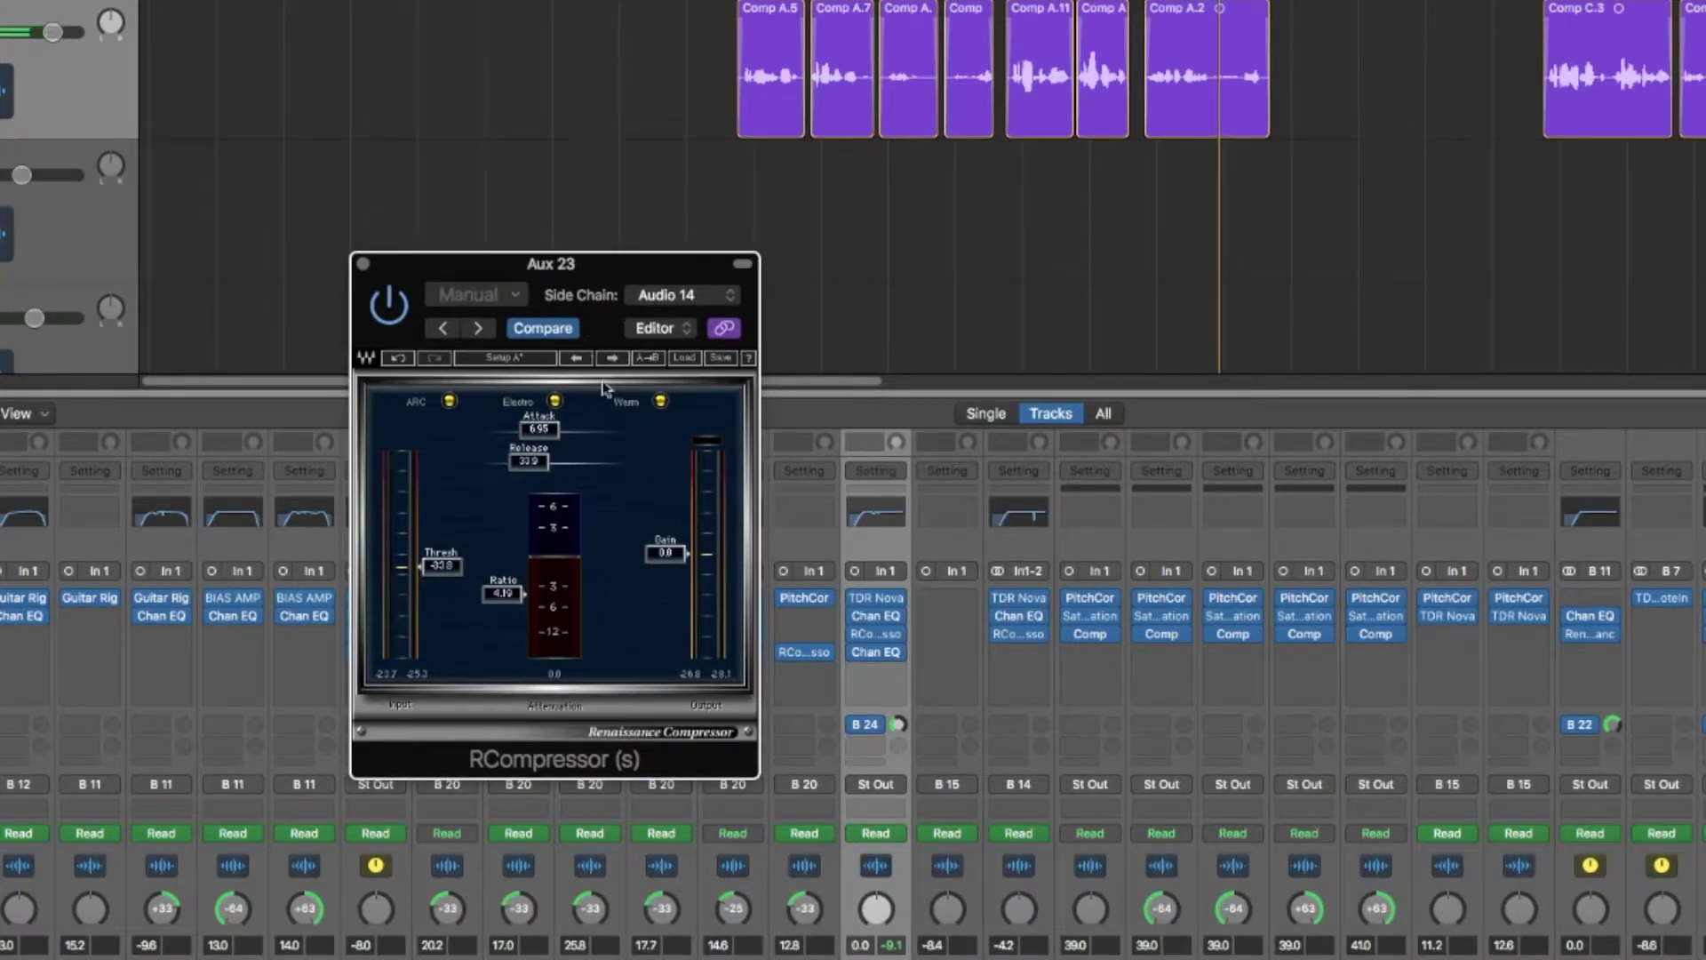
{"action": "key", "text": "space"}
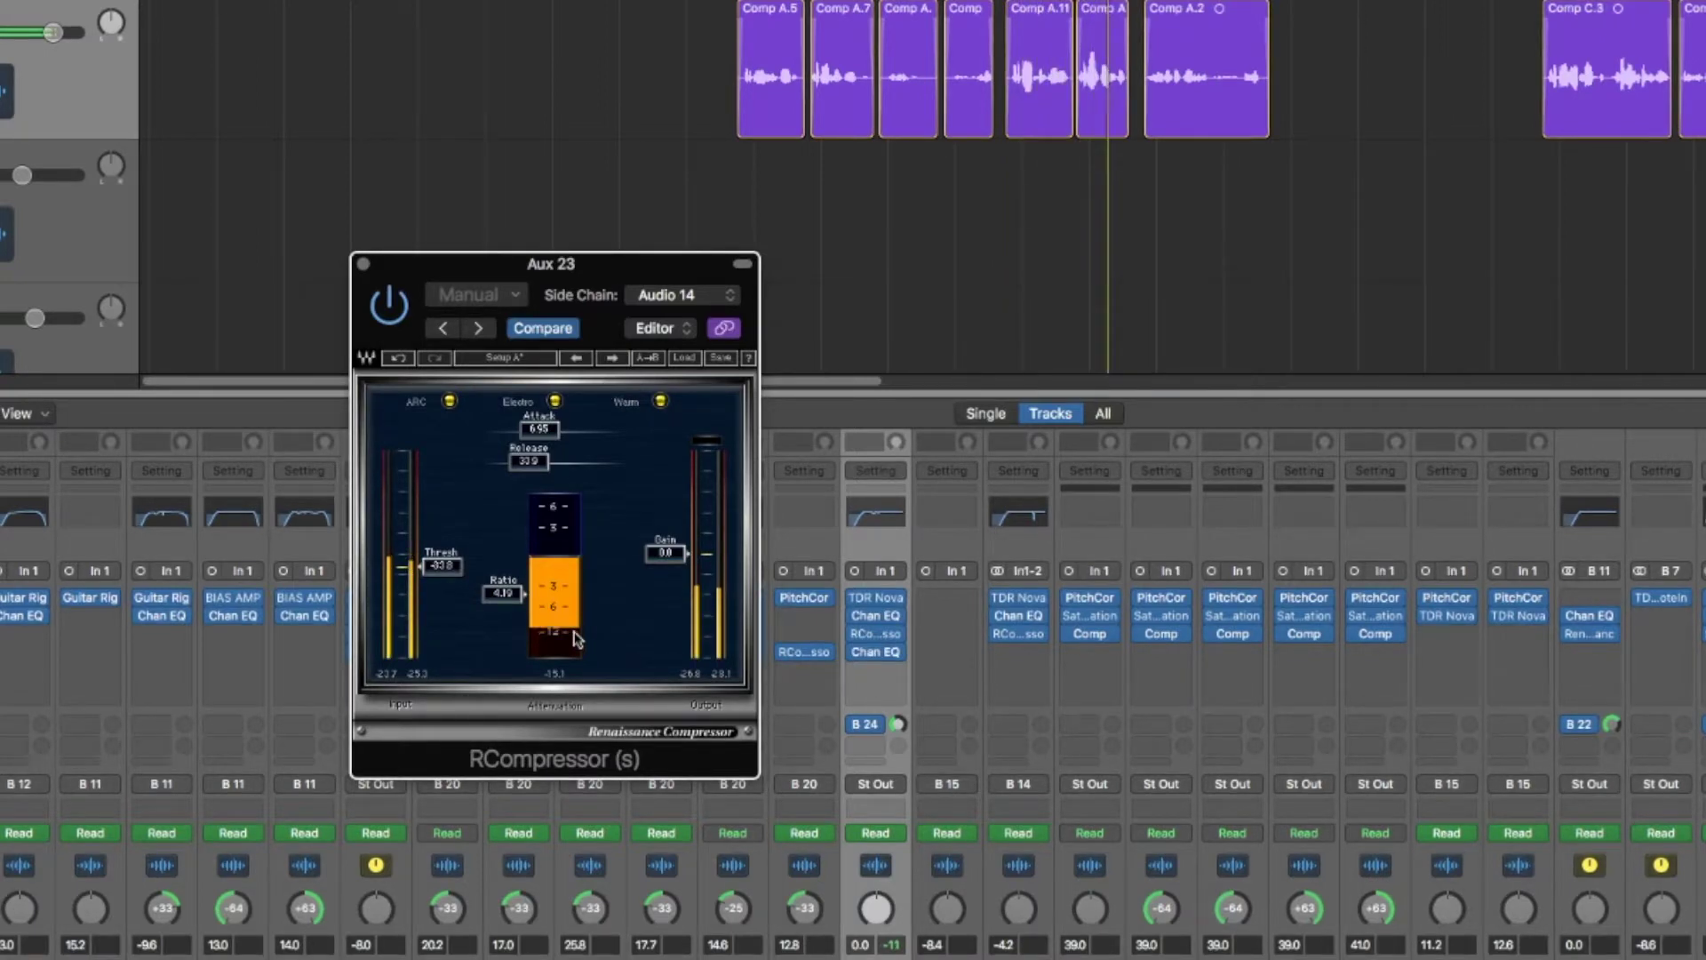
Step: Move the start of the cycle range slightly earlier, just before bar 16, and audition the vocal phrase with Aux 23's RCompressor bypassed
{"action": "key", "text": "space"}
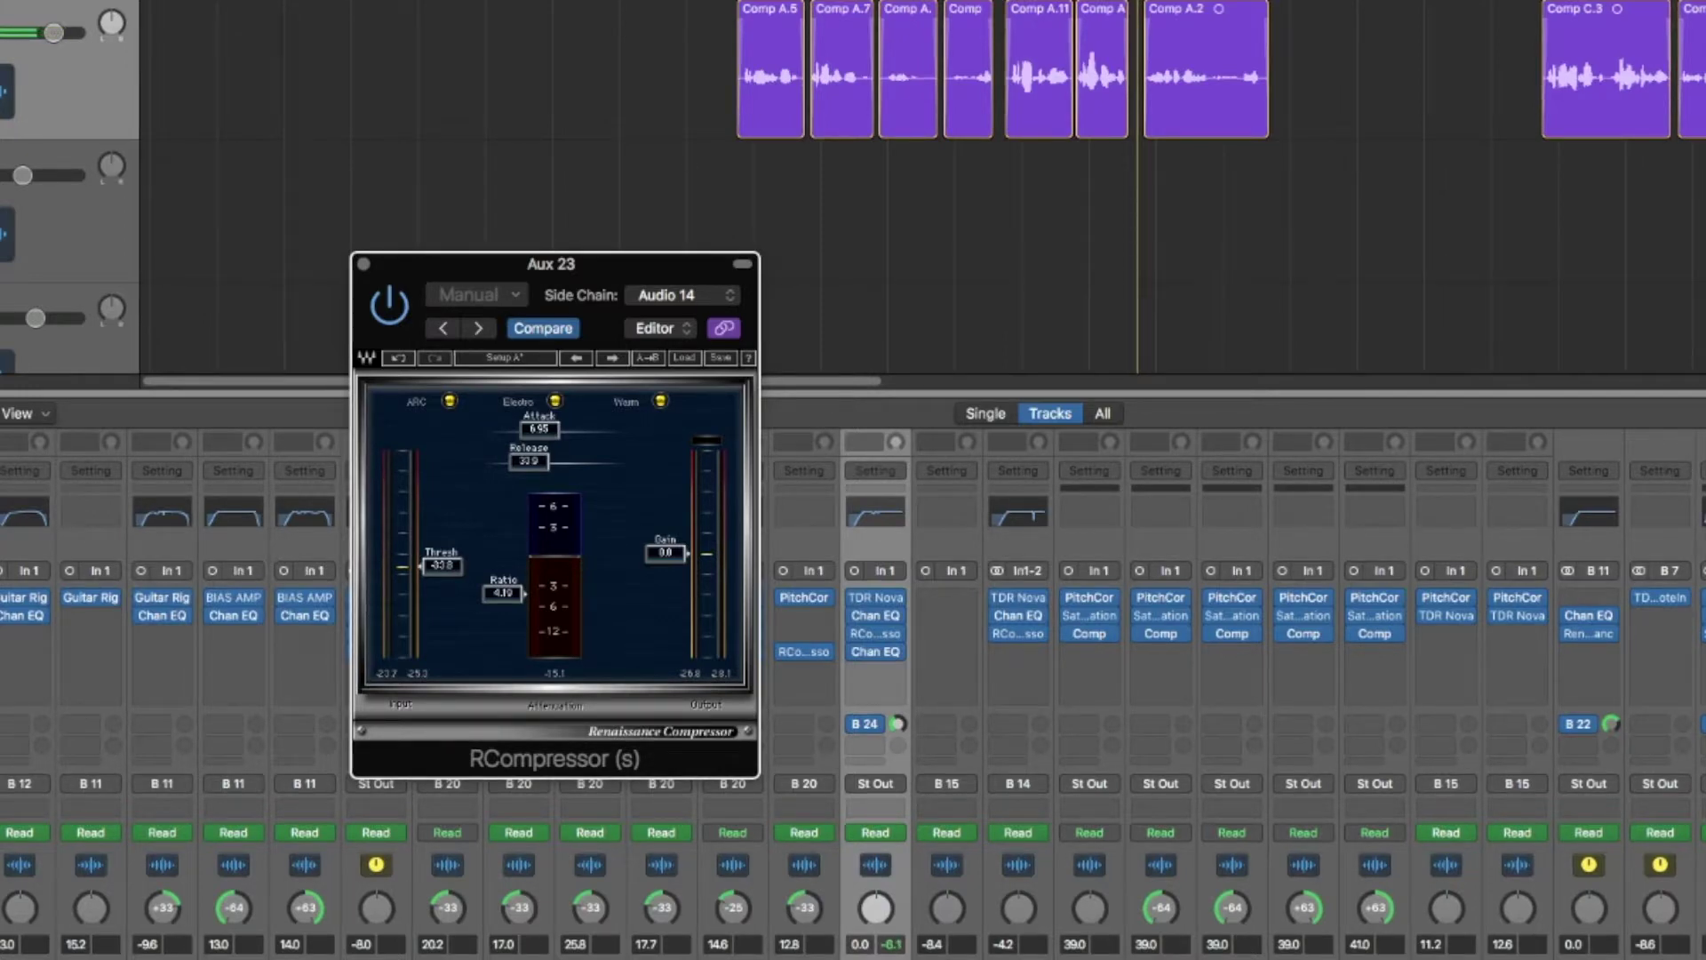
{"action": "key", "text": "space"}
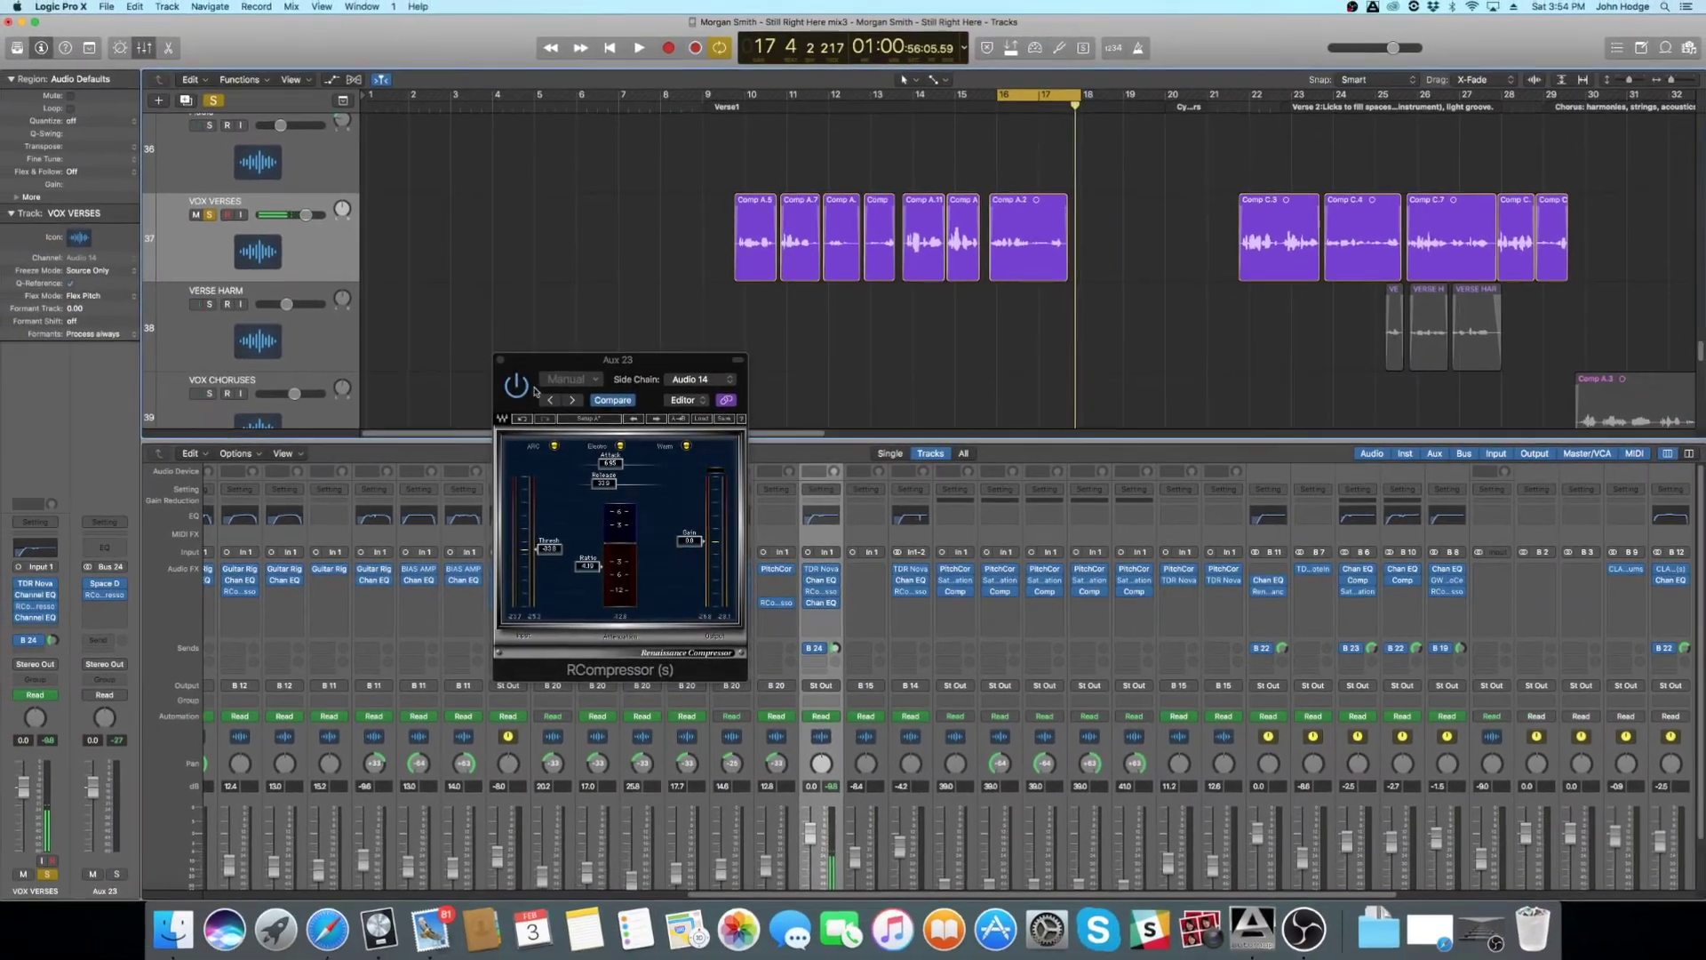
{"action": "left_click", "coordinate": [995, 85]}
{"action": "left_click_drag", "start_coordinate": [997, 93], "coordinate": [988, 93]}
{"action": "key", "text": "space"}
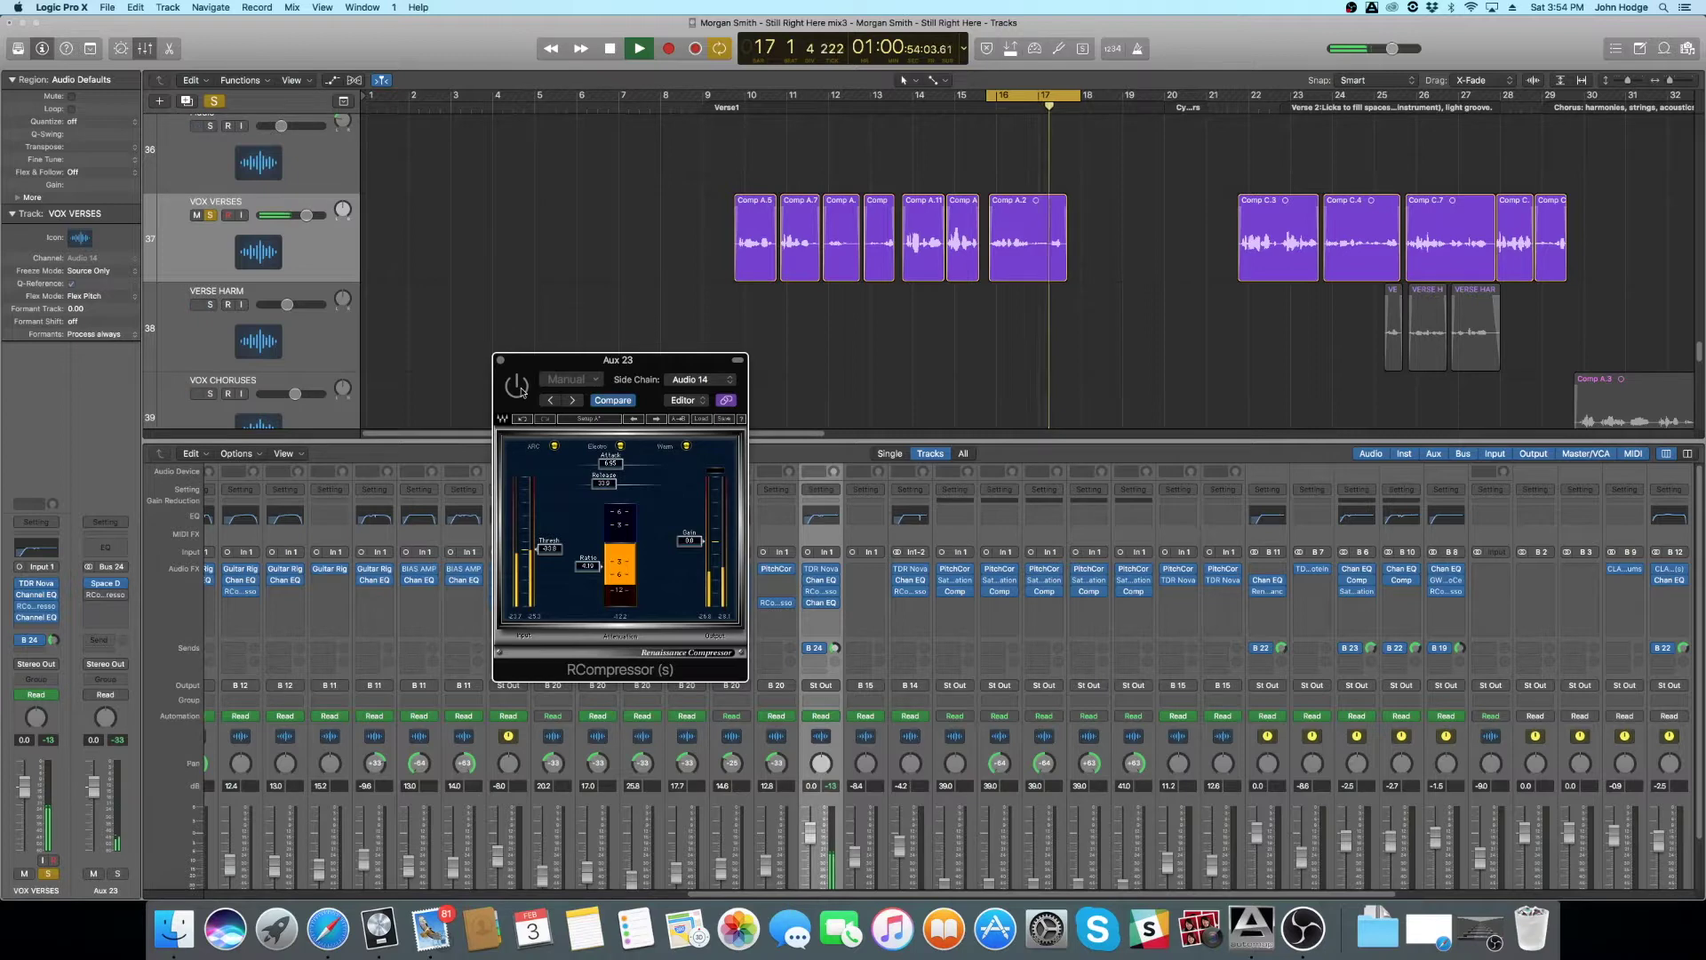
Step: Replay the end of the vocal phrase with RCompressor active on Aux 23 to hear the reverb tail, and close the compressor window
{"action": "key", "text": "space"}
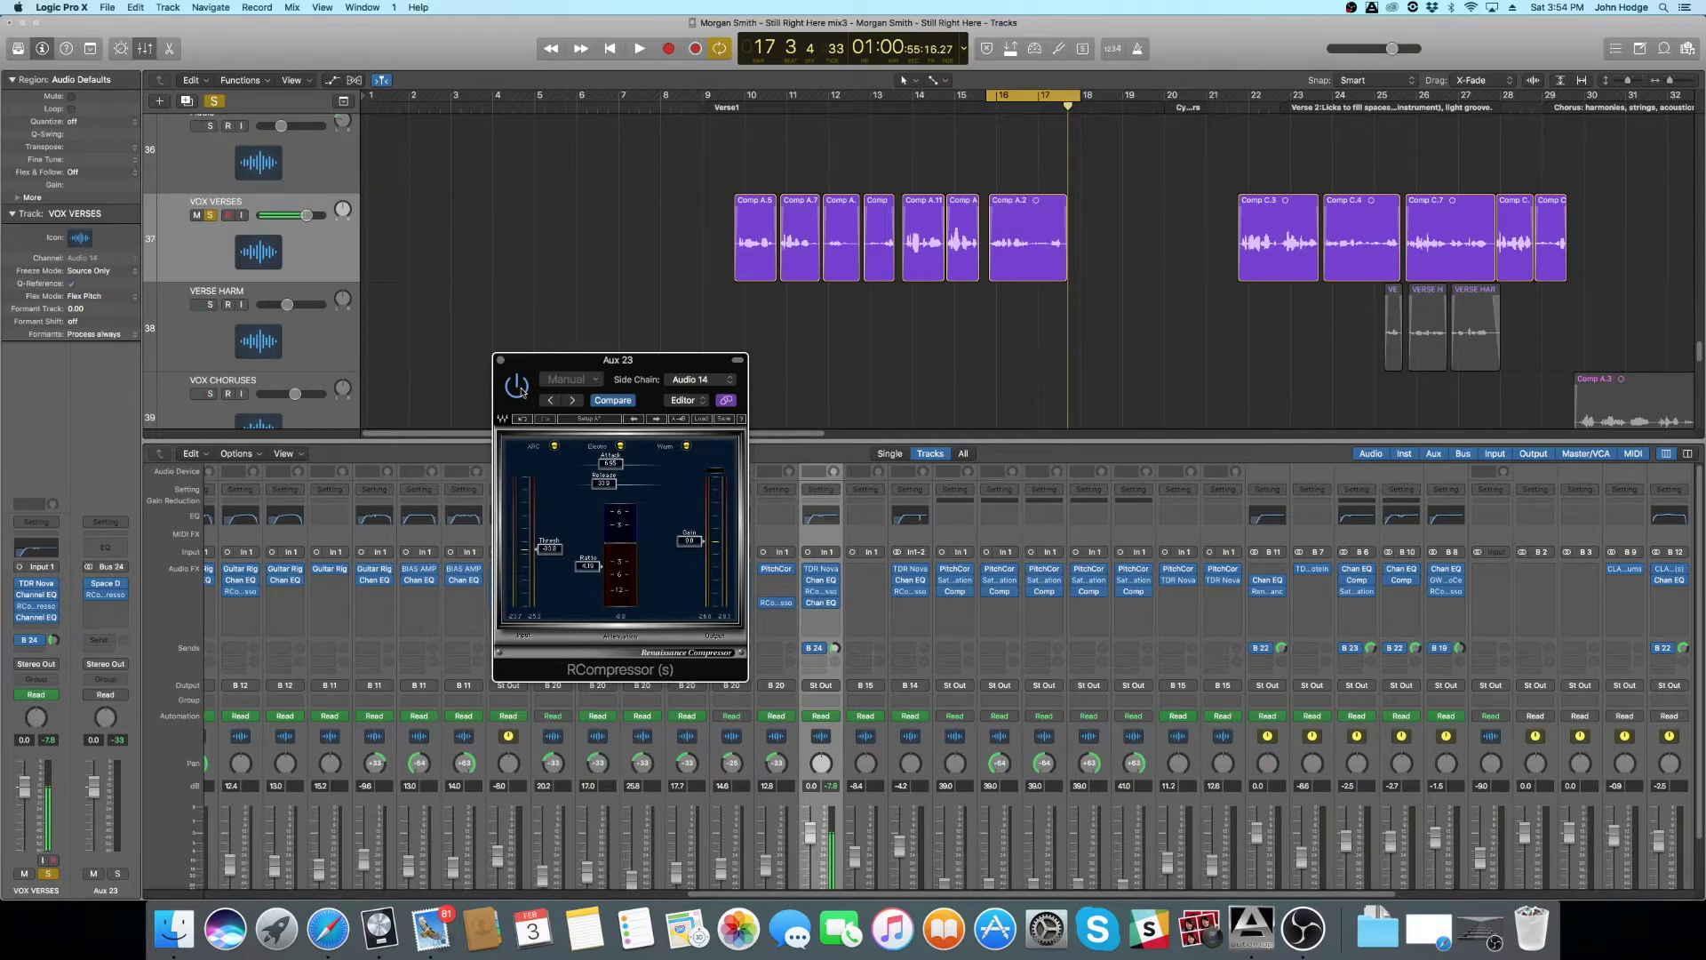
{"action": "key", "text": "space"}
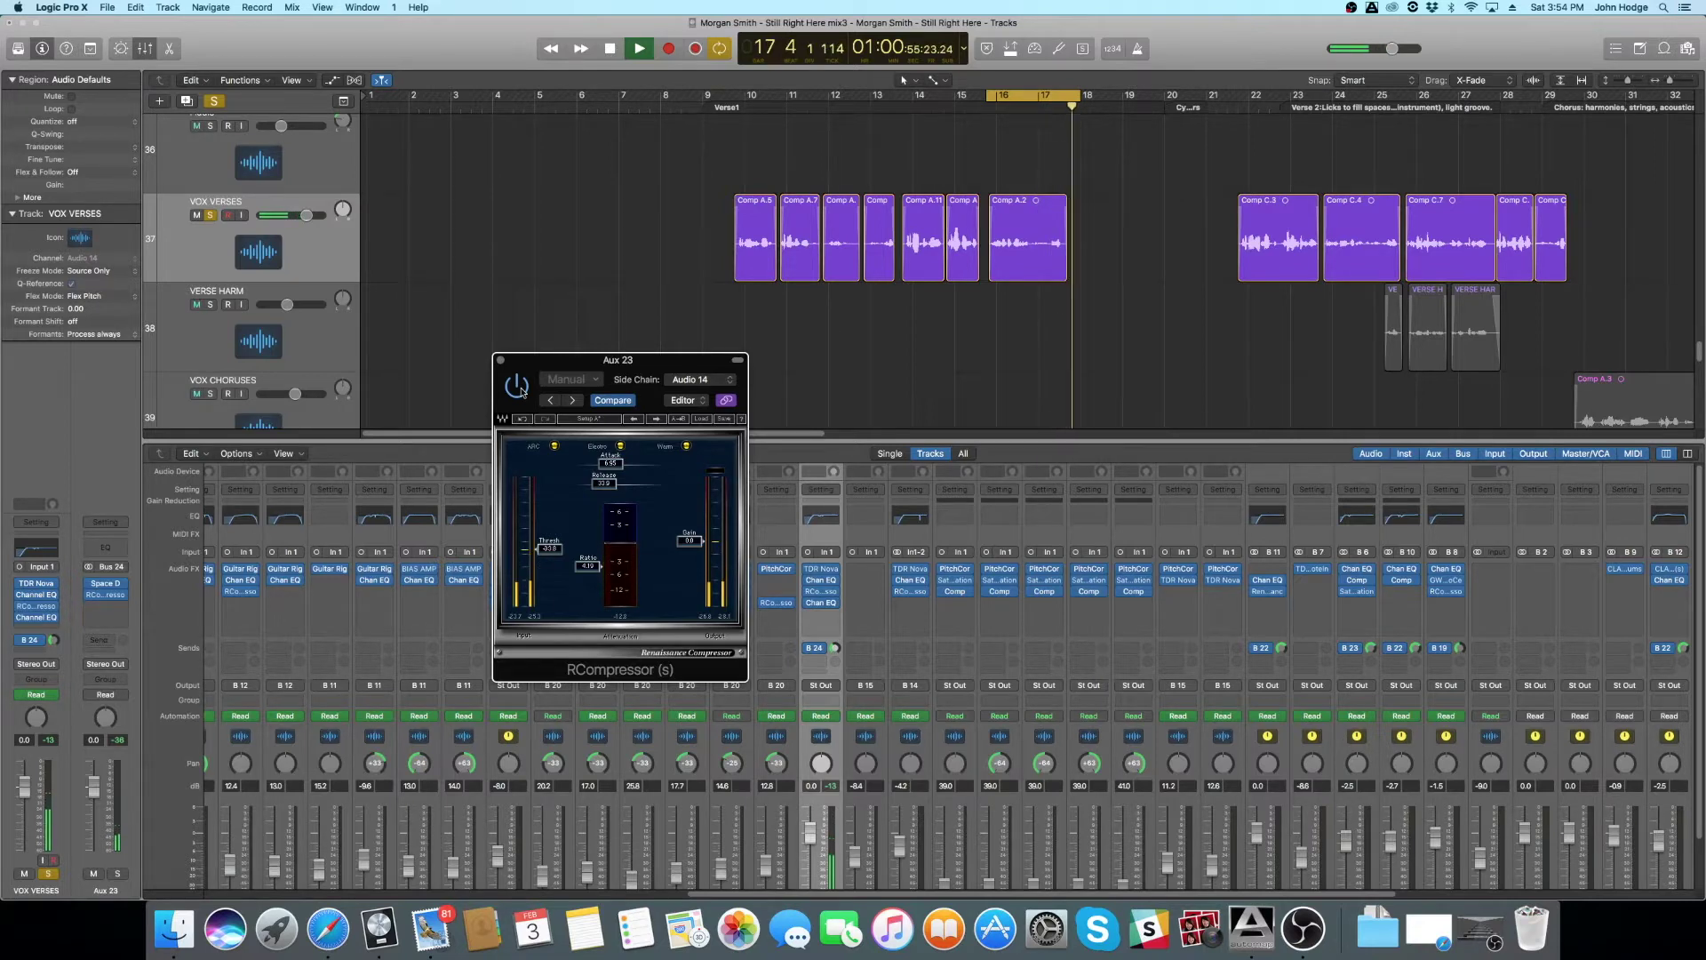
{"action": "key", "text": "space"}
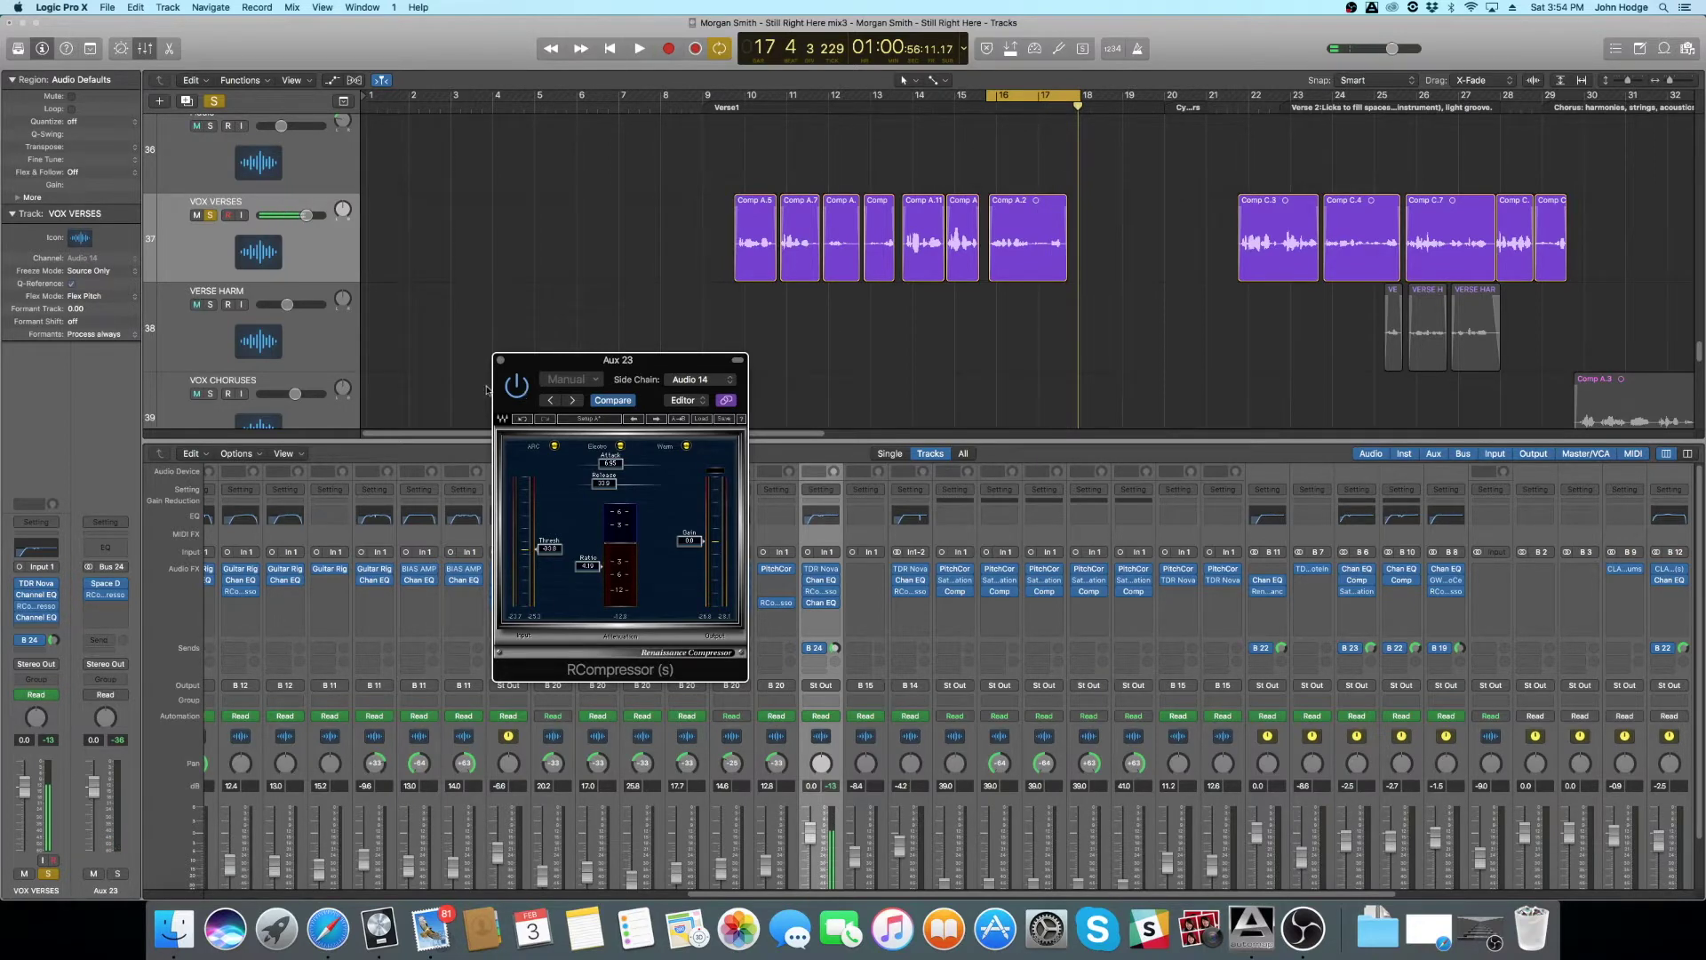
{"action": "left_click", "coordinate": [500, 361]}
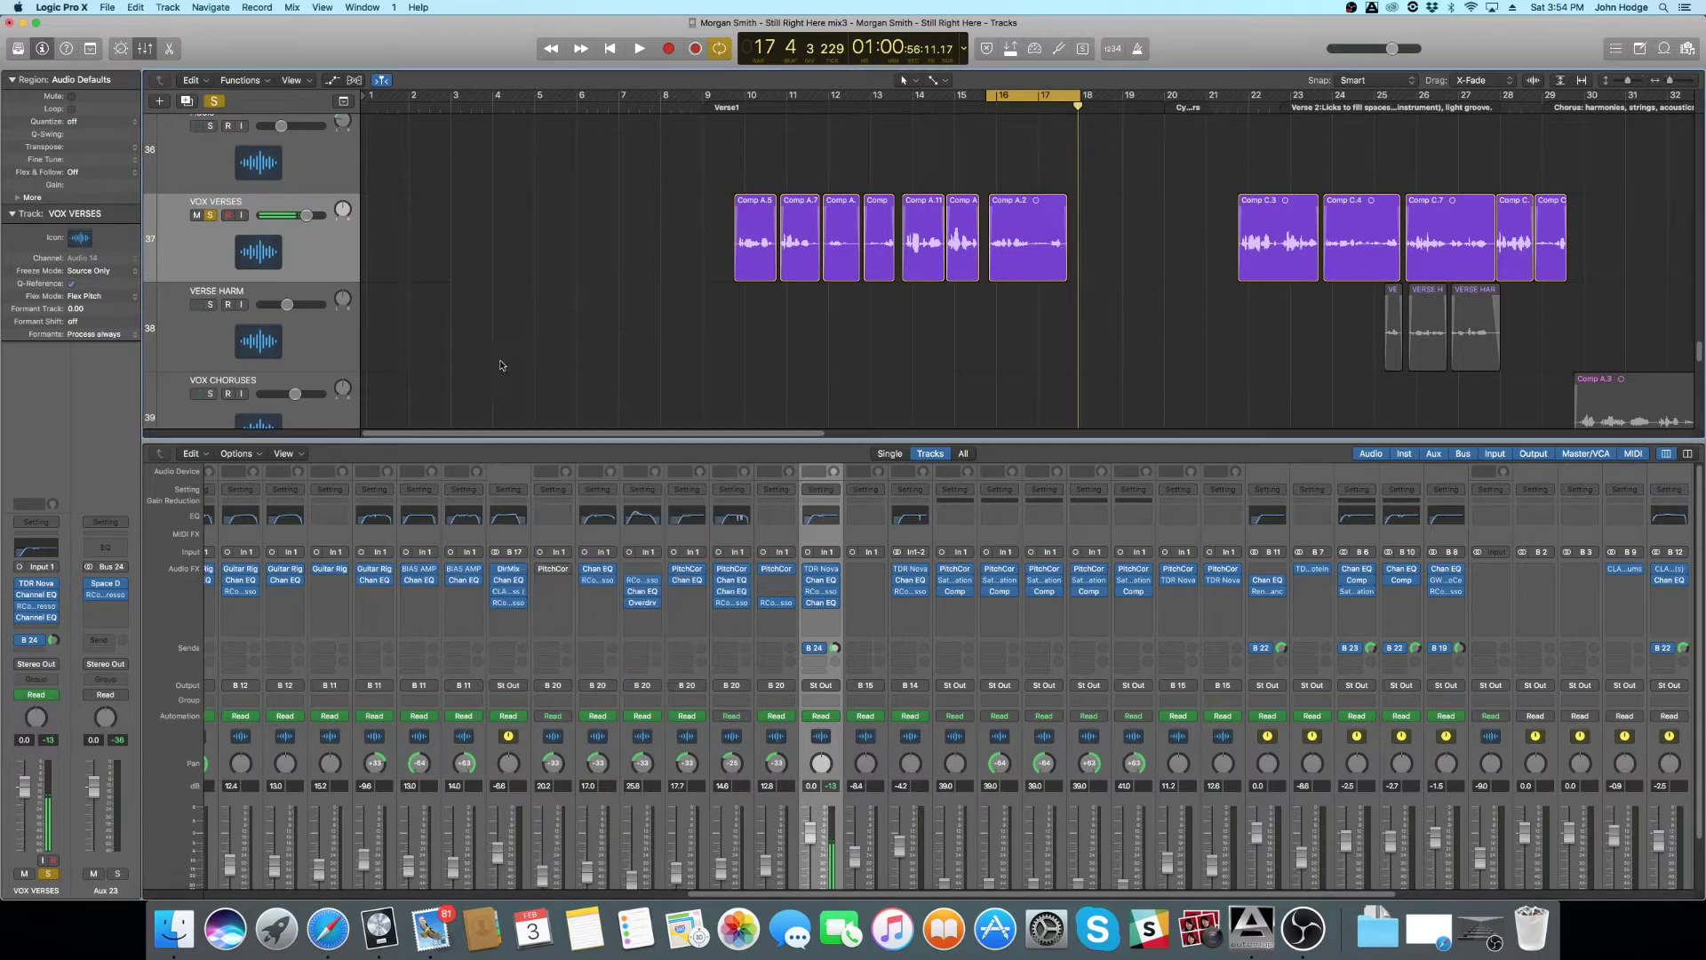